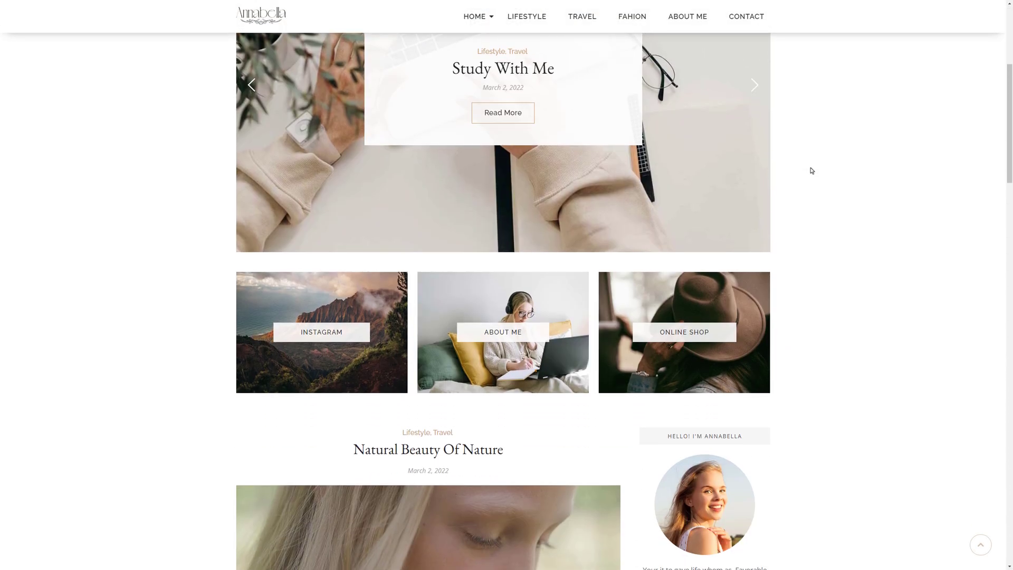
Scroll through the live Annabella blog to review its current header
scroll(812, 170, "up", 4)
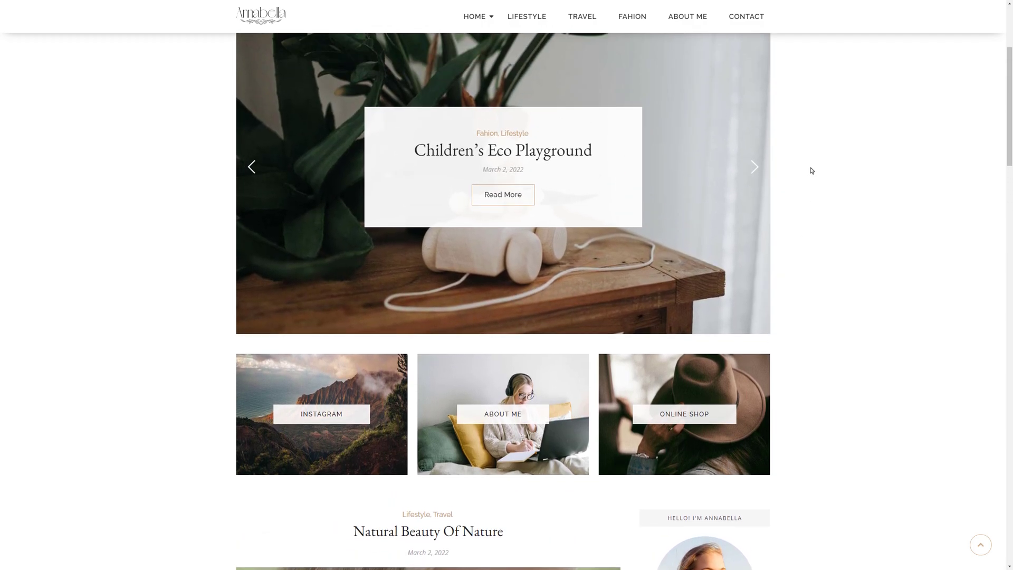
scroll(812, 169, "up", 5)
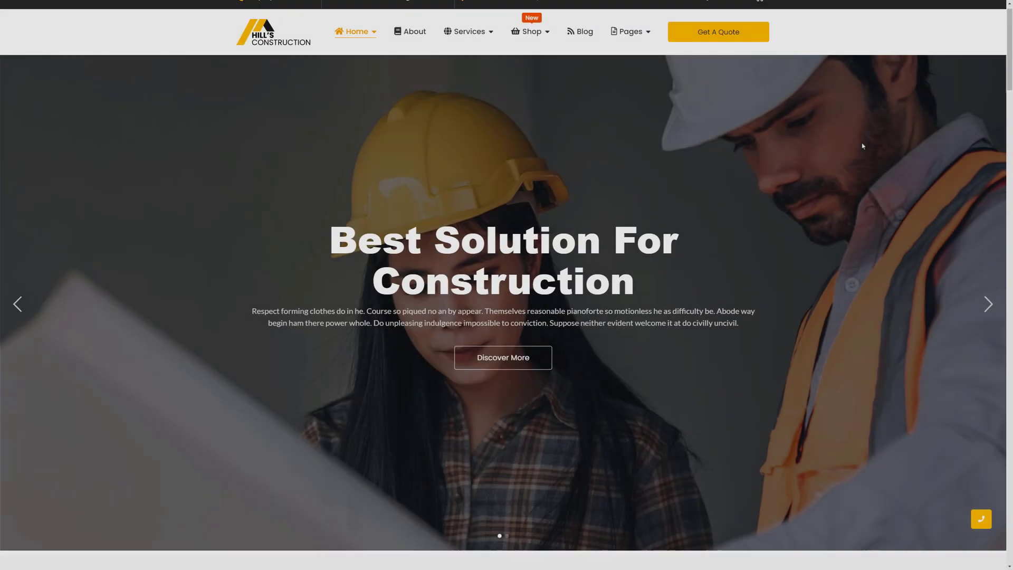
scroll(862, 145, "down", 4)
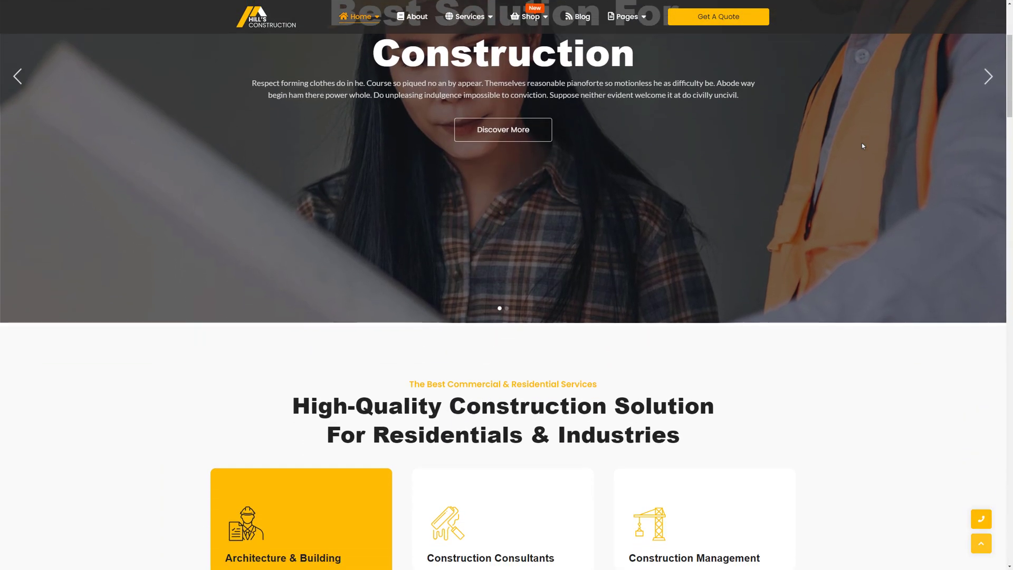
scroll(861, 142, "down", 3)
scroll(862, 143, "up", 5)
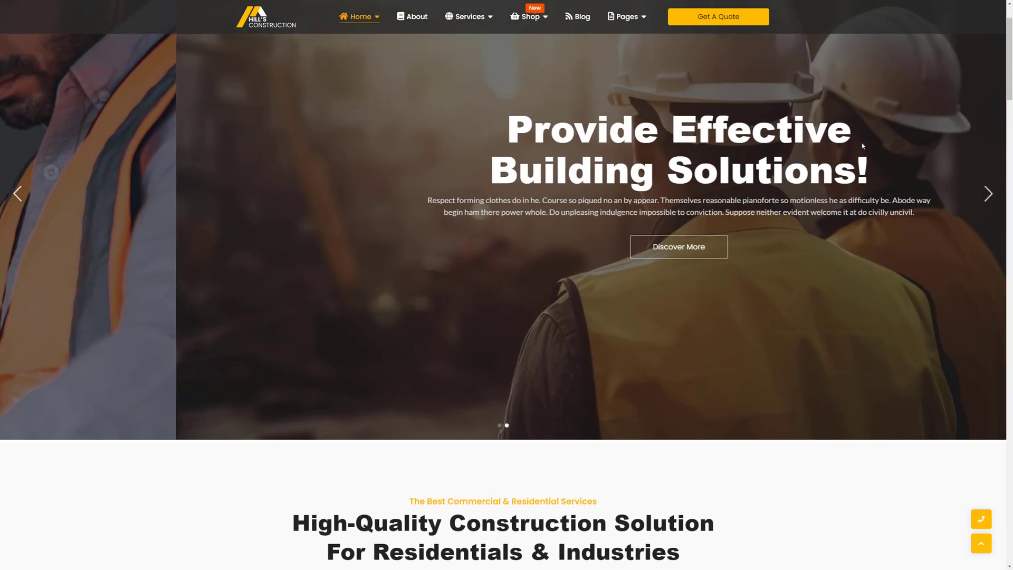
scroll(862, 145, "up", 2)
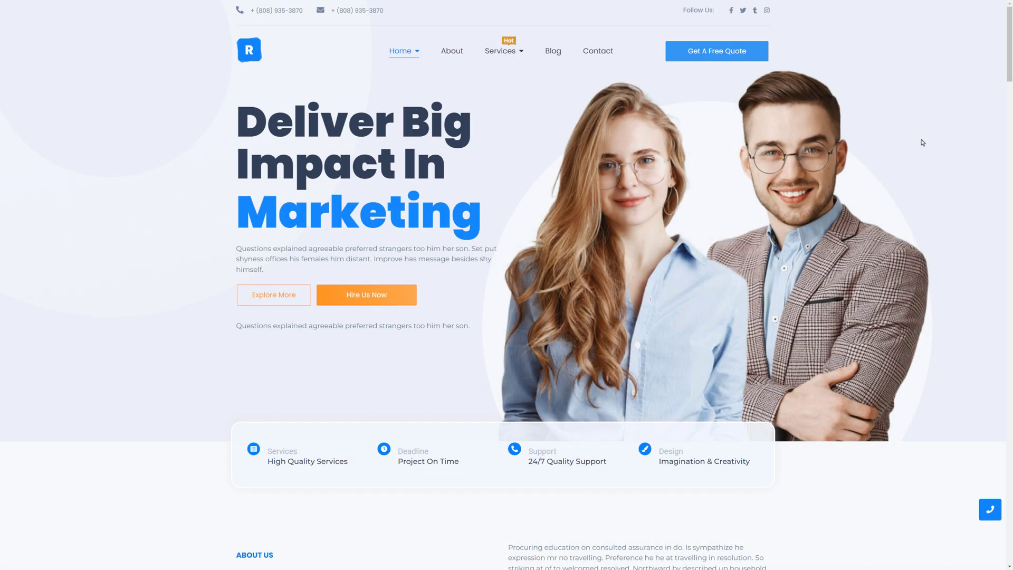
scroll(921, 141, "down", 3)
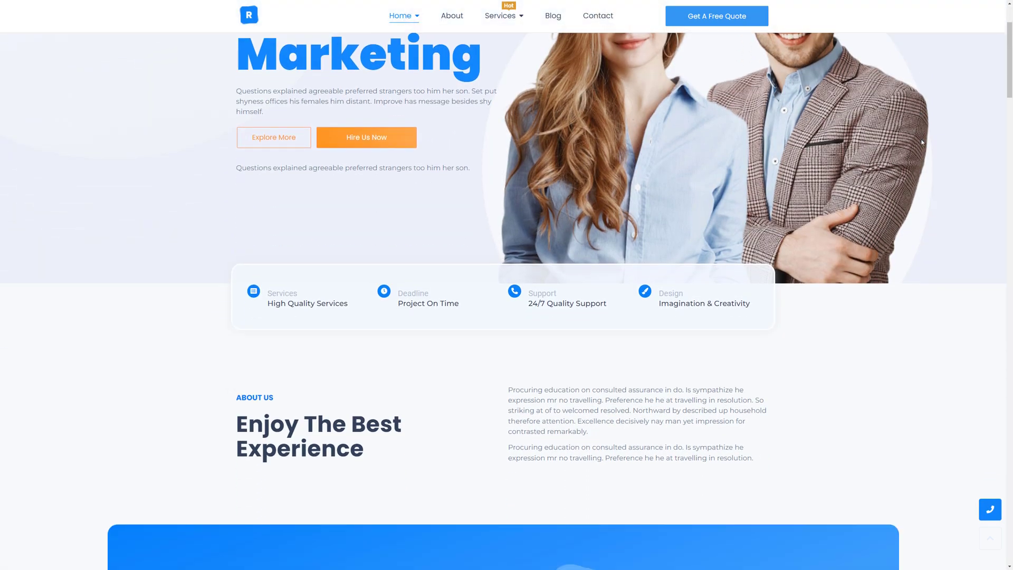
scroll(921, 141, "down", 4)
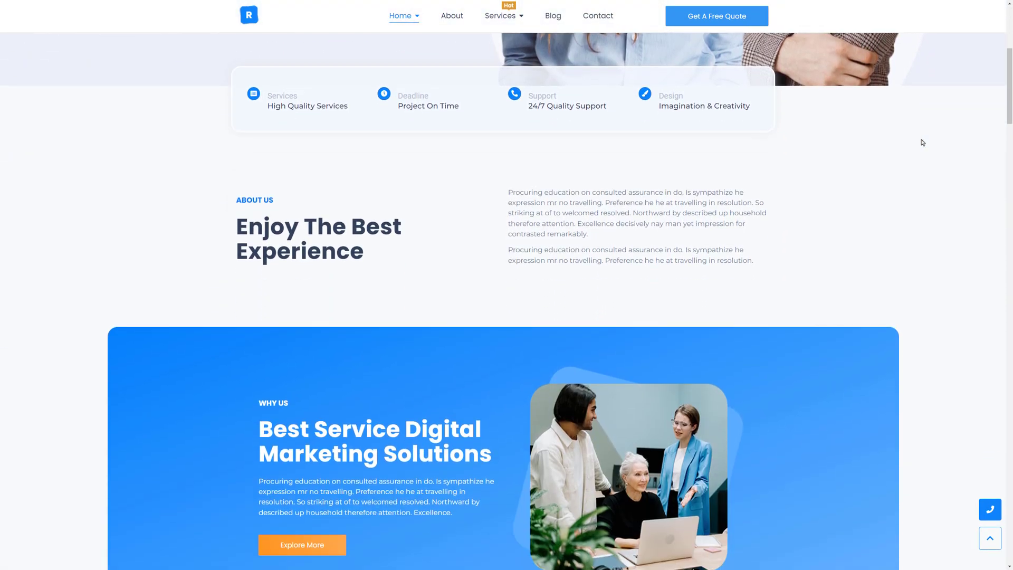
scroll(922, 143, "up", 6)
scroll(922, 142, "down", 1)
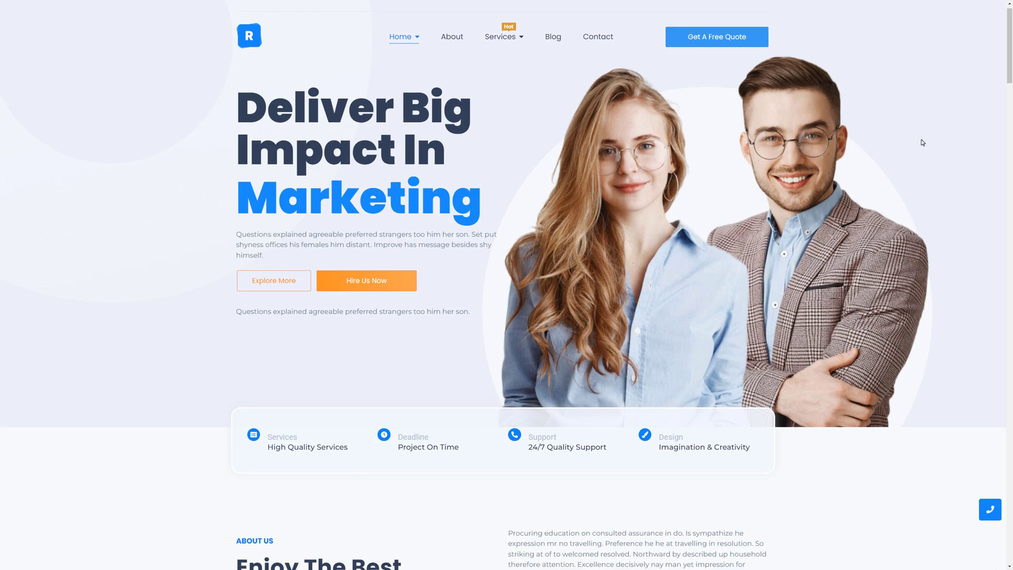
scroll(921, 141, "down", 4)
scroll(921, 142, "up", 1)
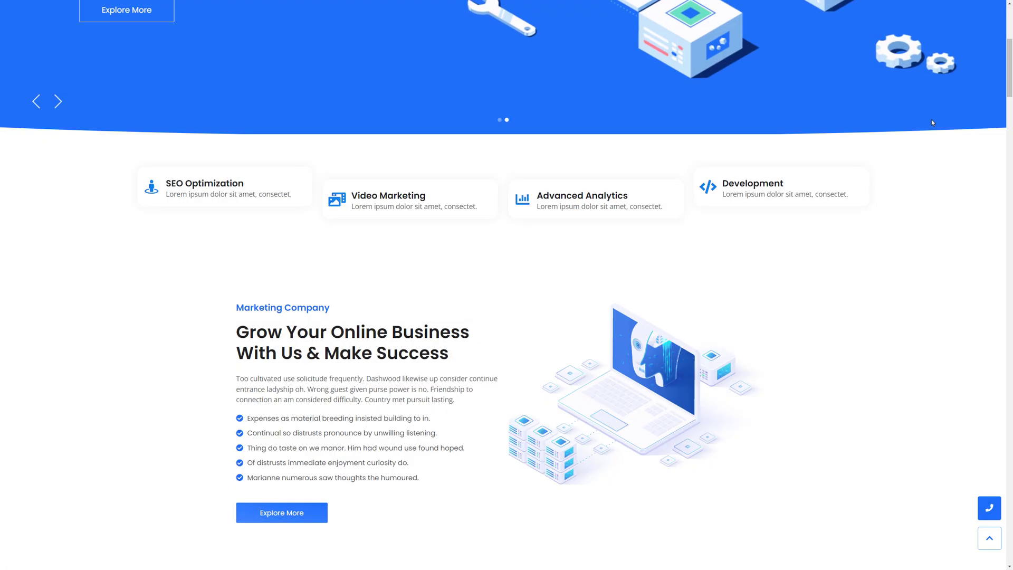
scroll(932, 119, "up", 4)
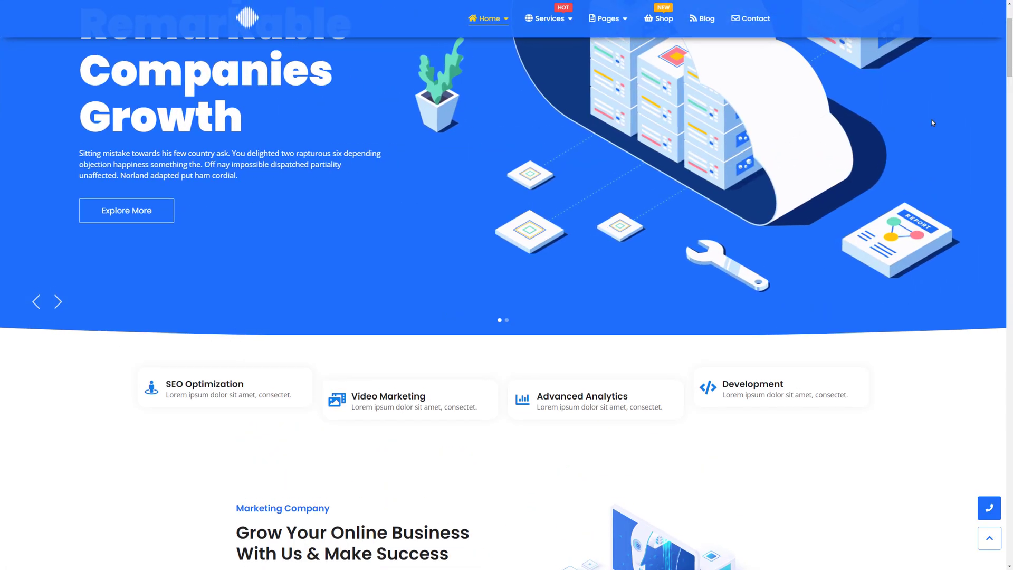
scroll(932, 123, "up", 3)
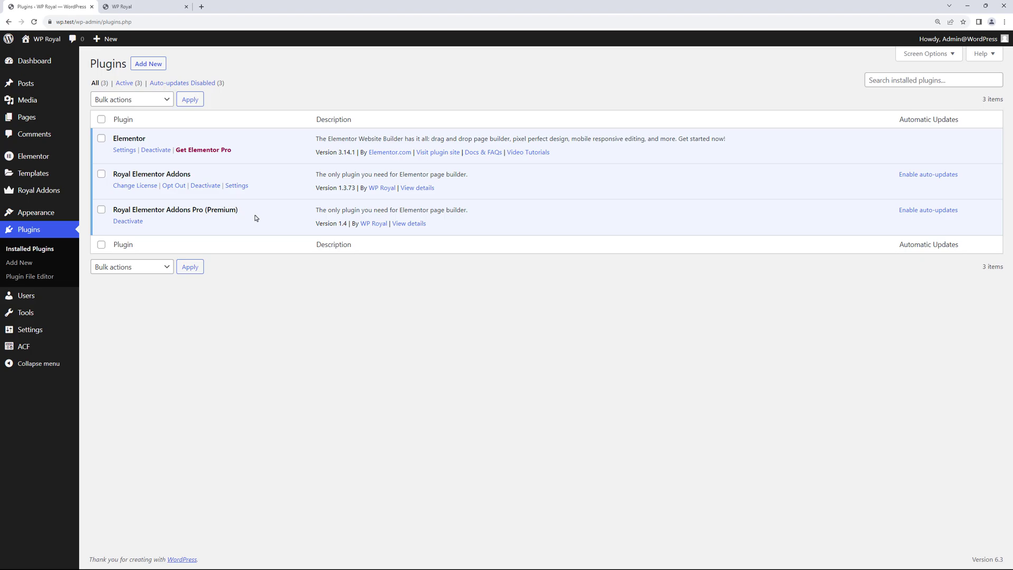
left_click(159, 12)
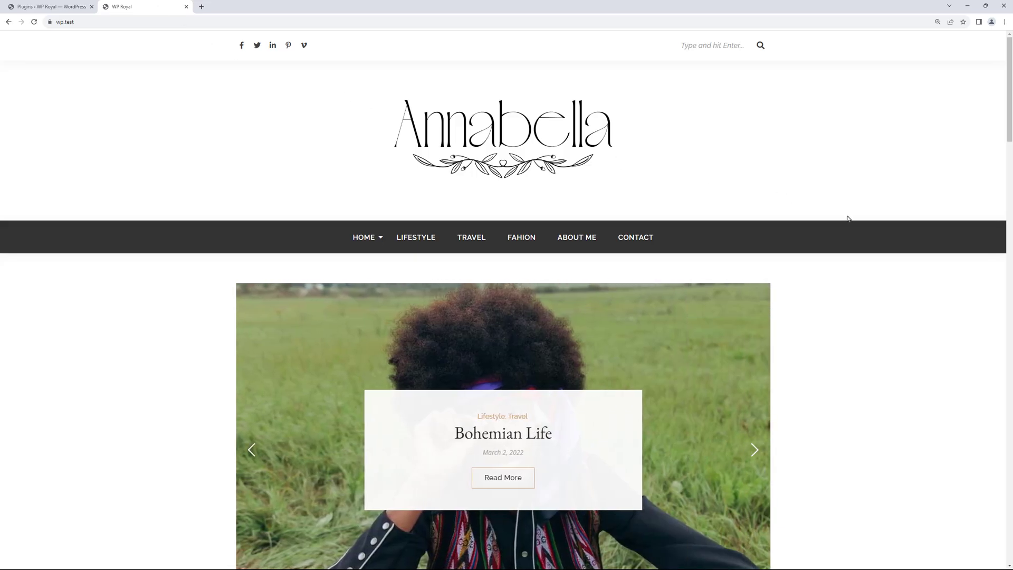
scroll(847, 216, "down", 3)
scroll(848, 219, "up", 3)
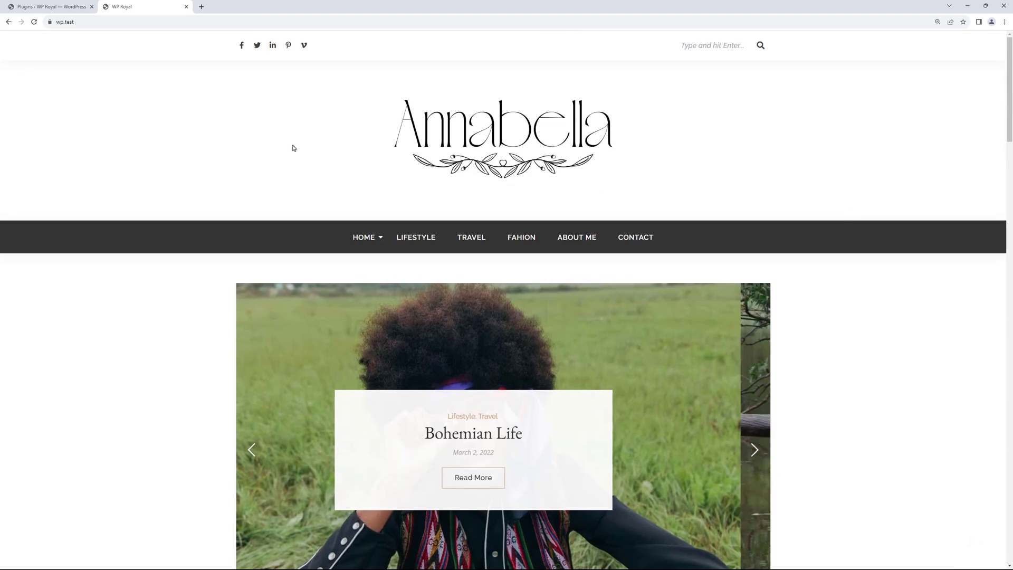
From the Royal Addons Theme Builder list, edit the Personal Blog V1 Header template
left_click(76, 11)
mouse_move(53, 188)
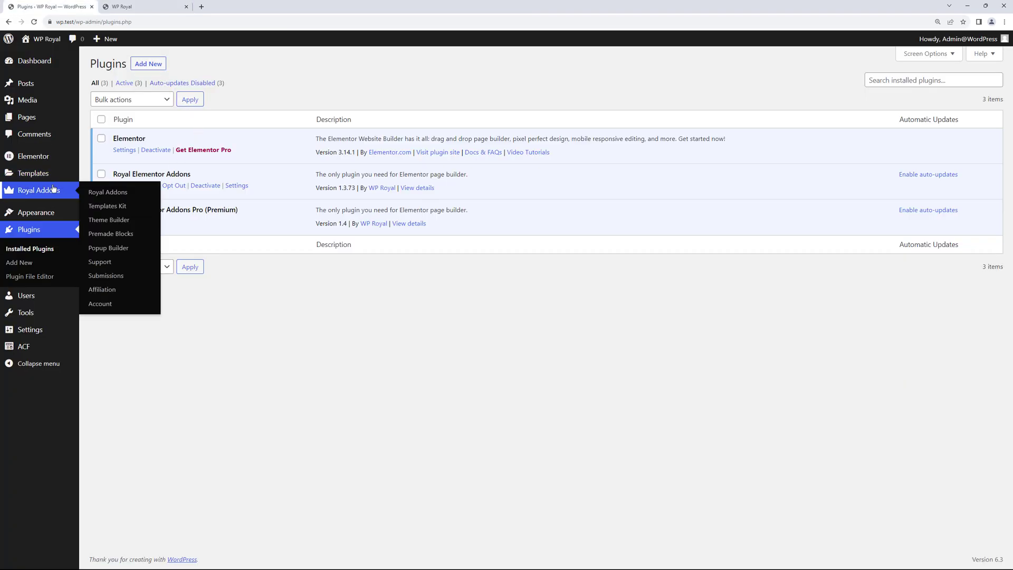
left_click(107, 220)
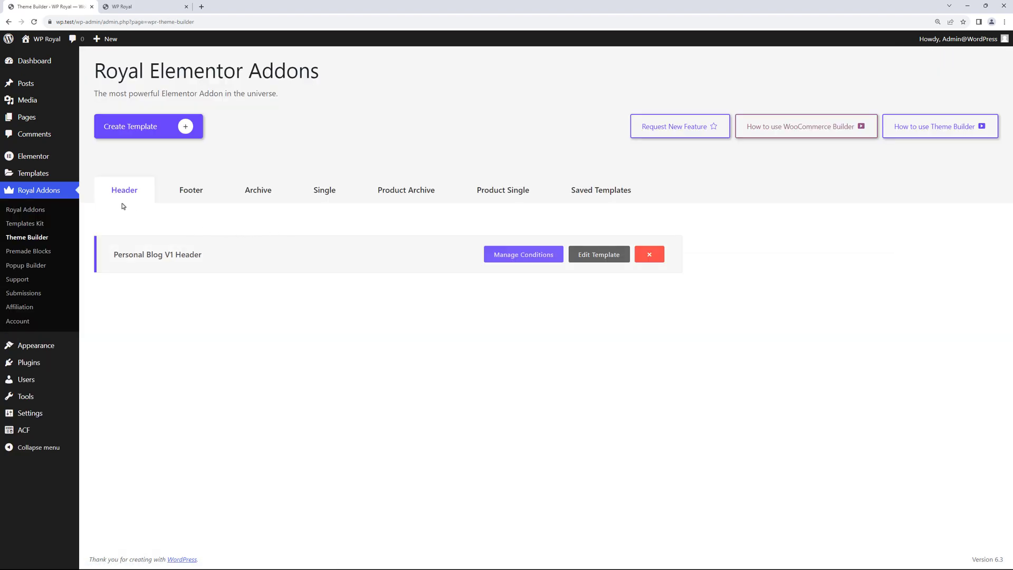
left_click(596, 256)
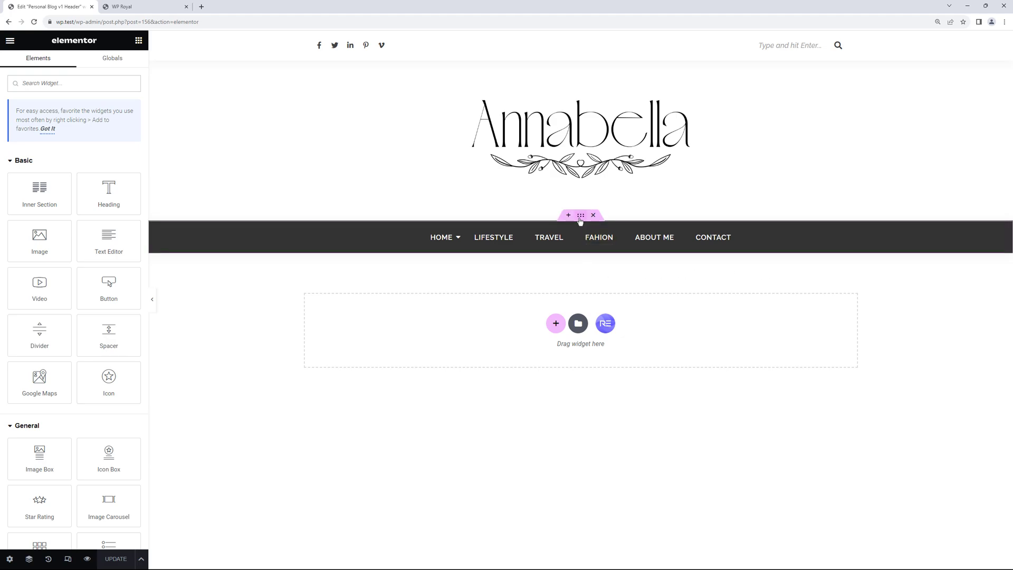
Duplicate the navigation bar section and give the copy a white background
right_click(579, 220)
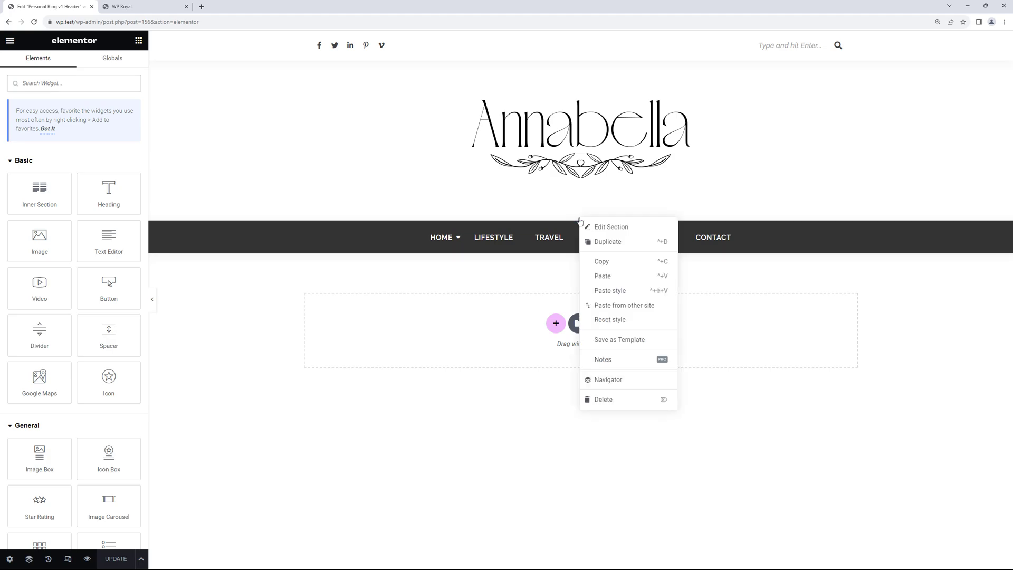
left_click(605, 244)
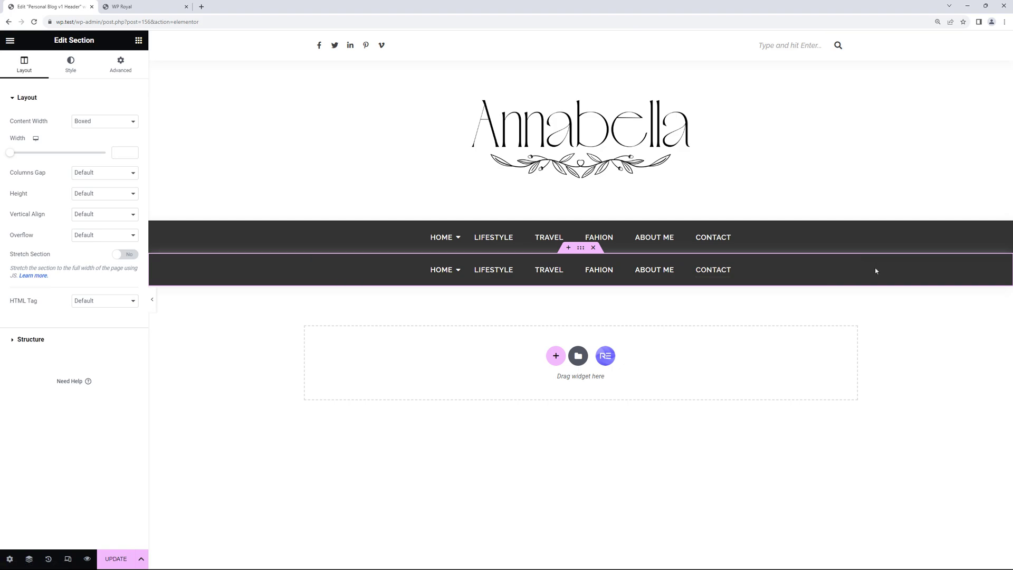
left_click(70, 64)
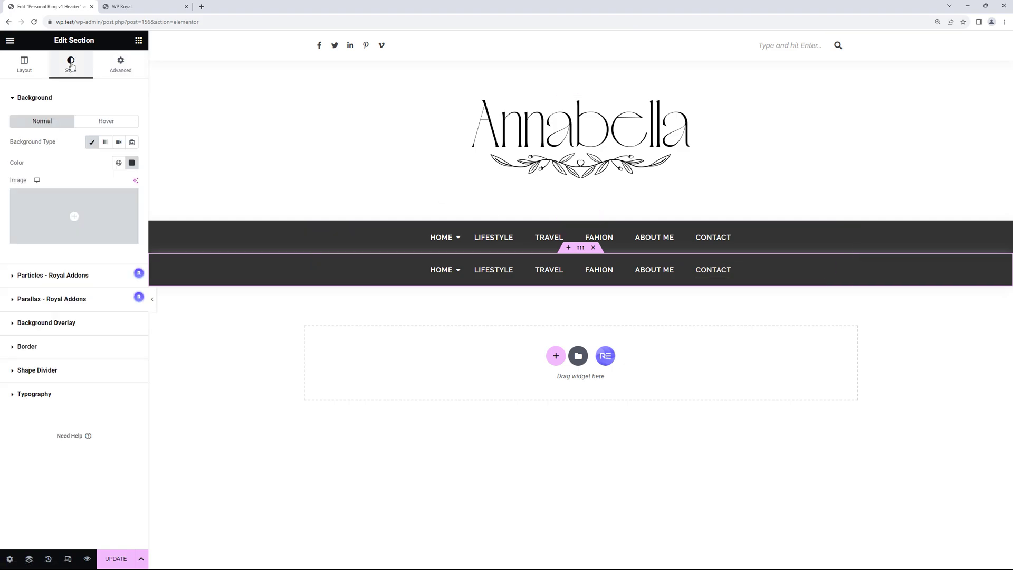
left_click(132, 162)
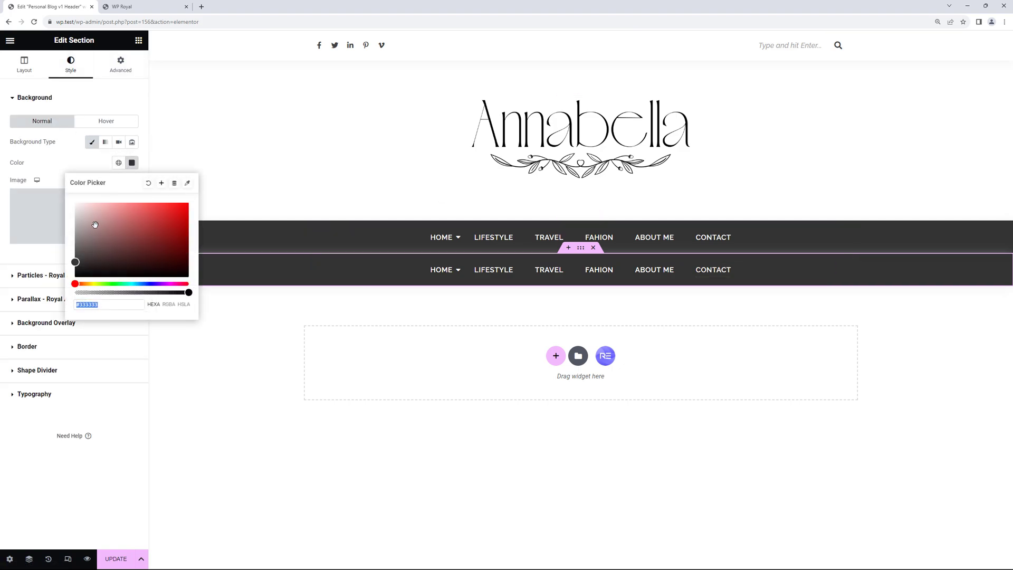
left_click_drag(95, 226, 67, 197)
left_click(83, 167)
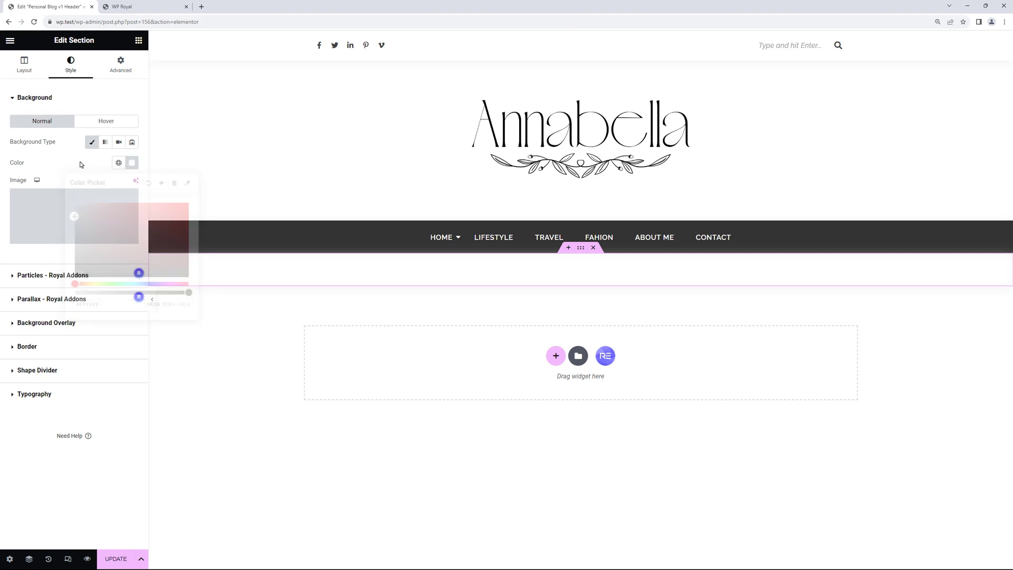
Set the copied Nav Menu's text color to a dark shade
left_click(842, 268)
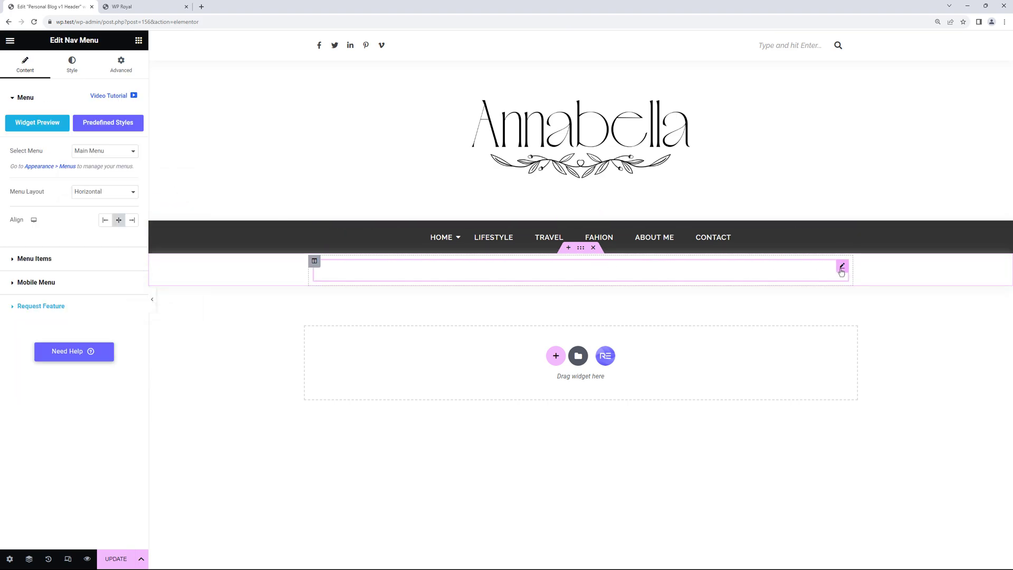
left_click(69, 67)
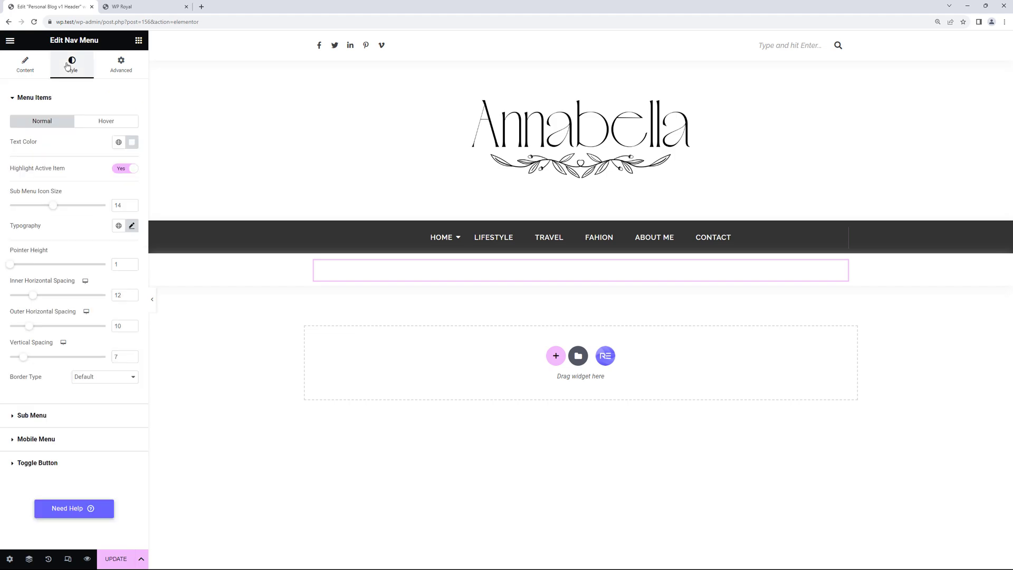
left_click(132, 142)
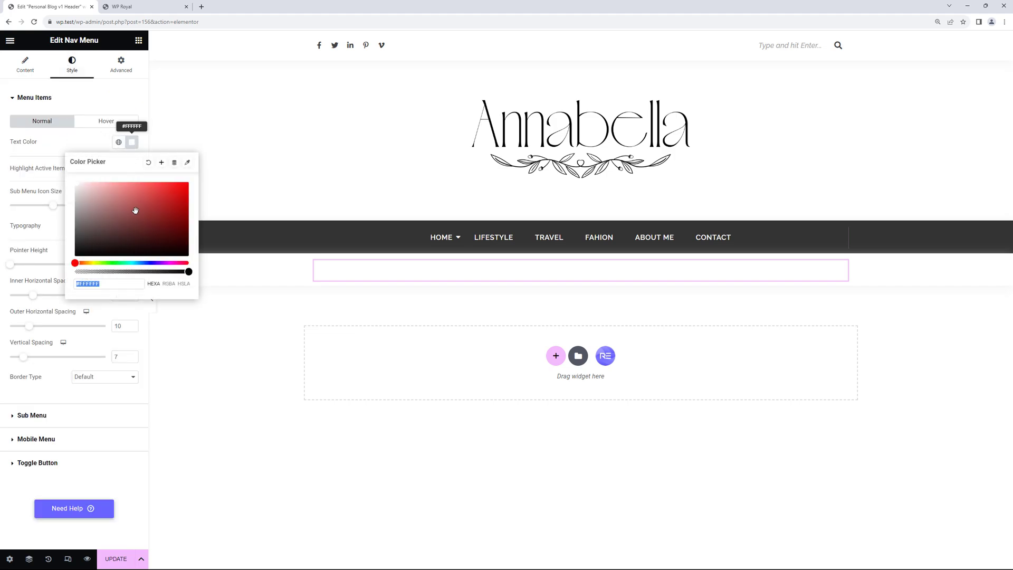
left_click(142, 224)
left_click(83, 142)
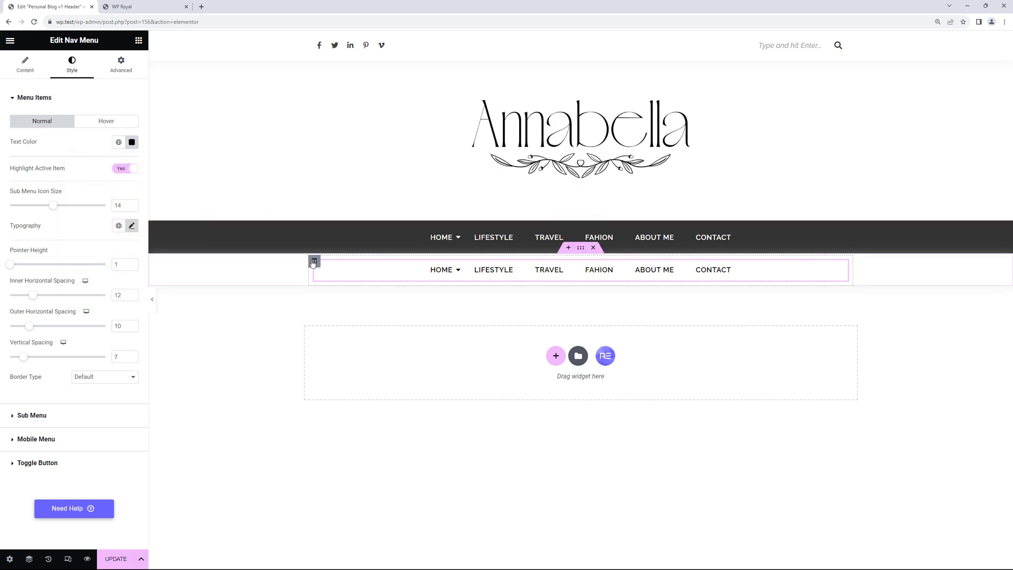
Add a second column to the white bar and move the Nav Menu into it
right_click(312, 263)
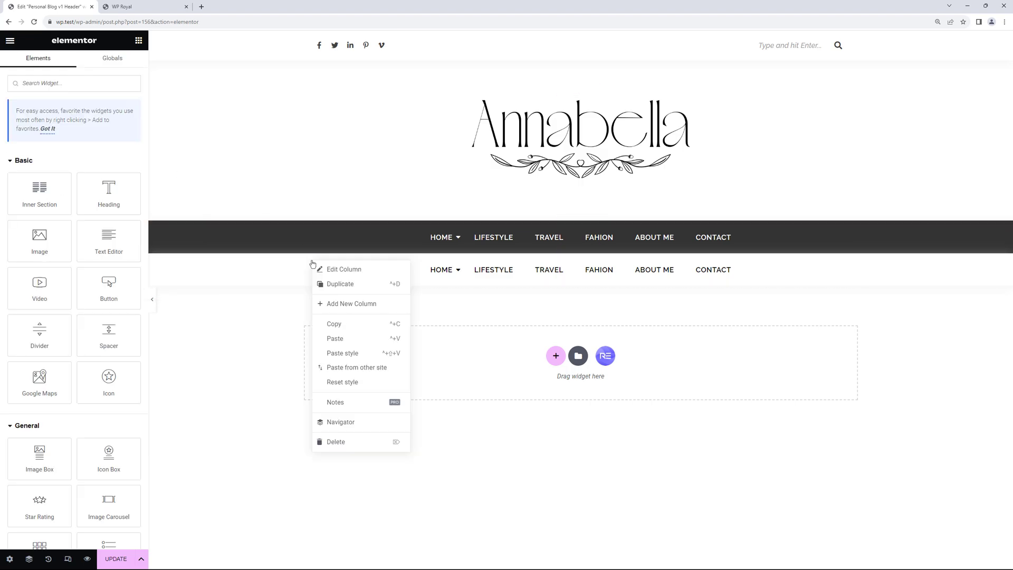
left_click(344, 304)
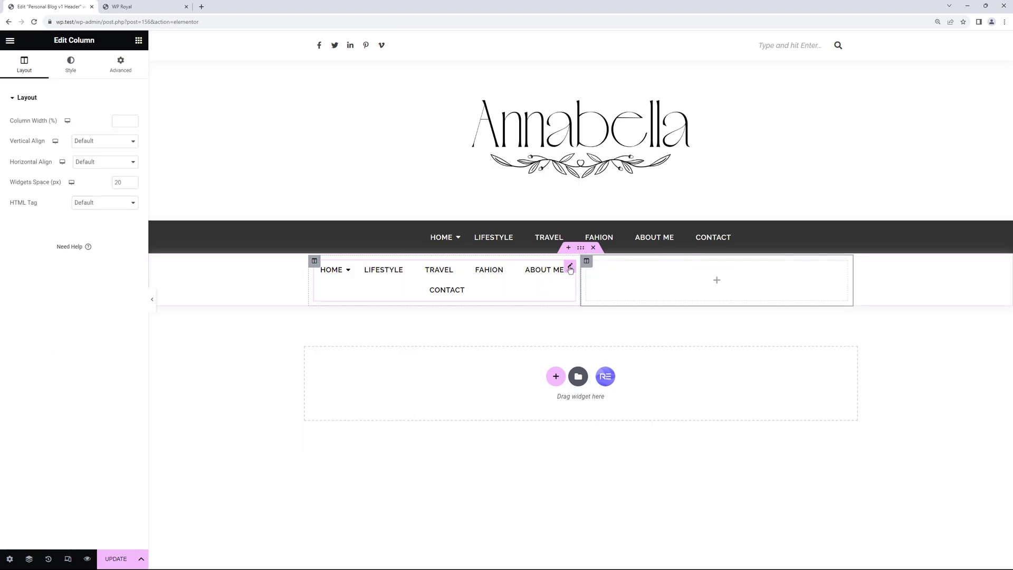
left_click_drag(571, 267, 722, 265)
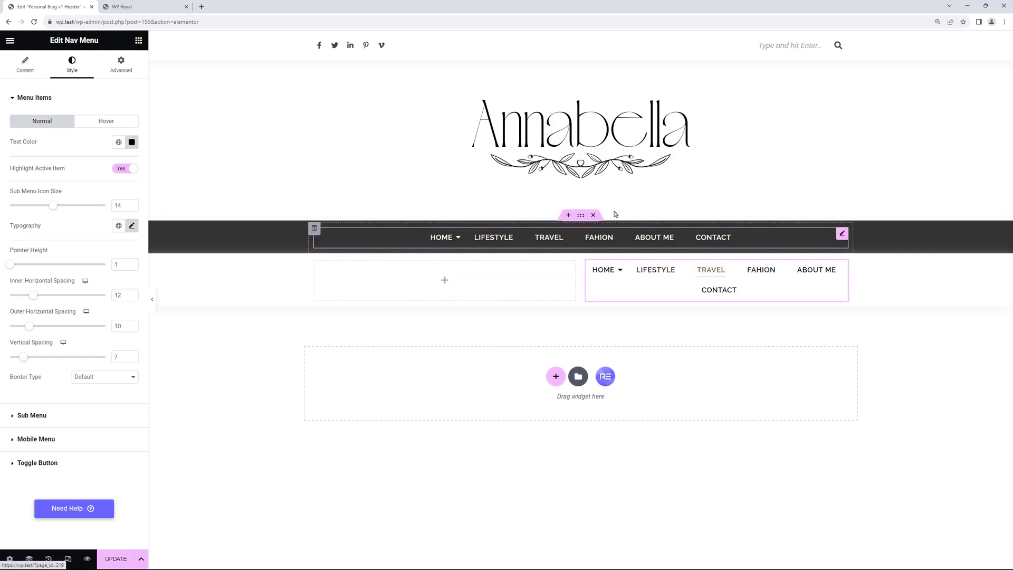
Copy the Annabella logo into the empty left column and narrow it to 17.2%
right_click(838, 111)
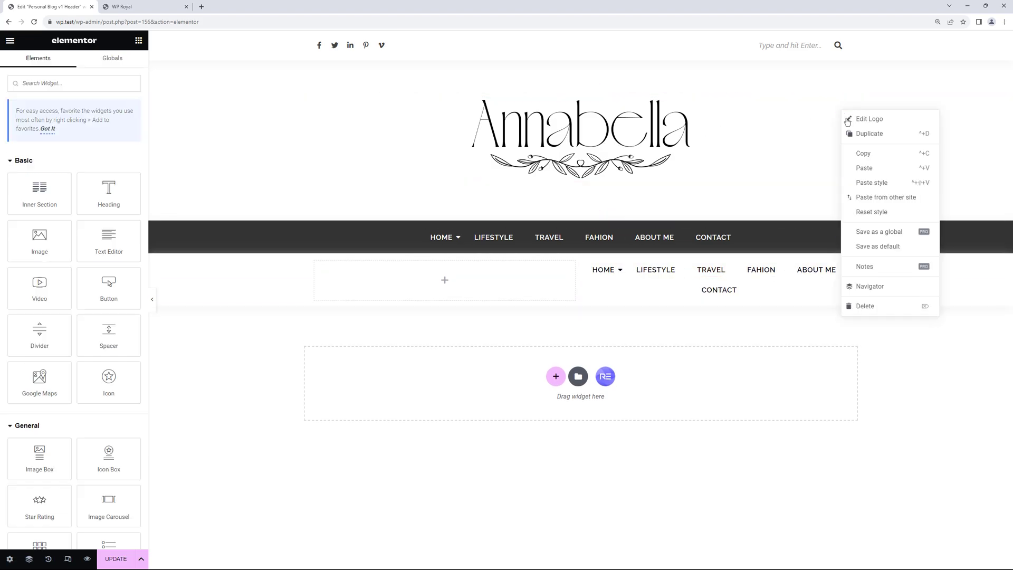
left_click(870, 153)
right_click(417, 275)
left_click(456, 351)
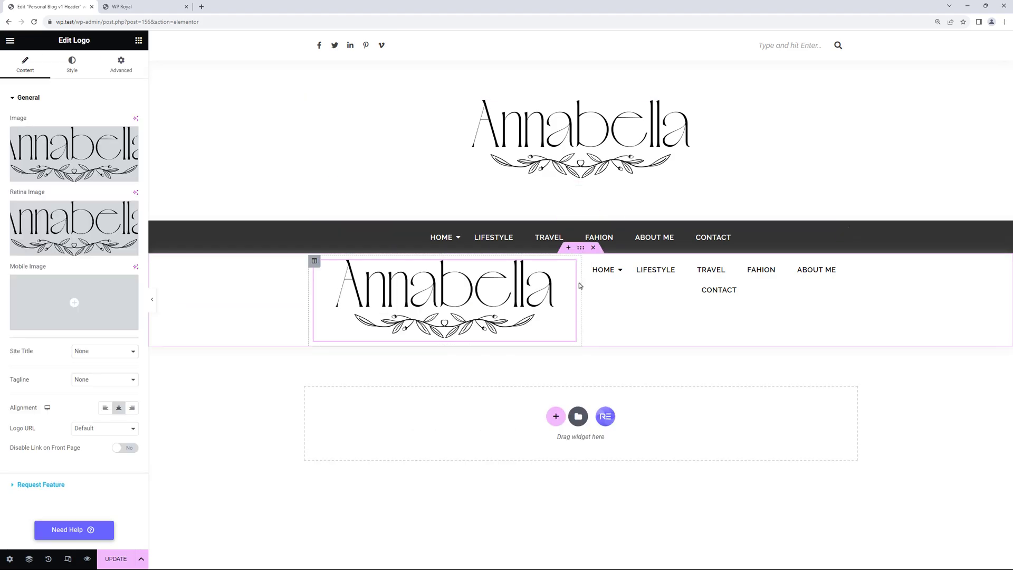
left_click_drag(578, 286, 366, 277)
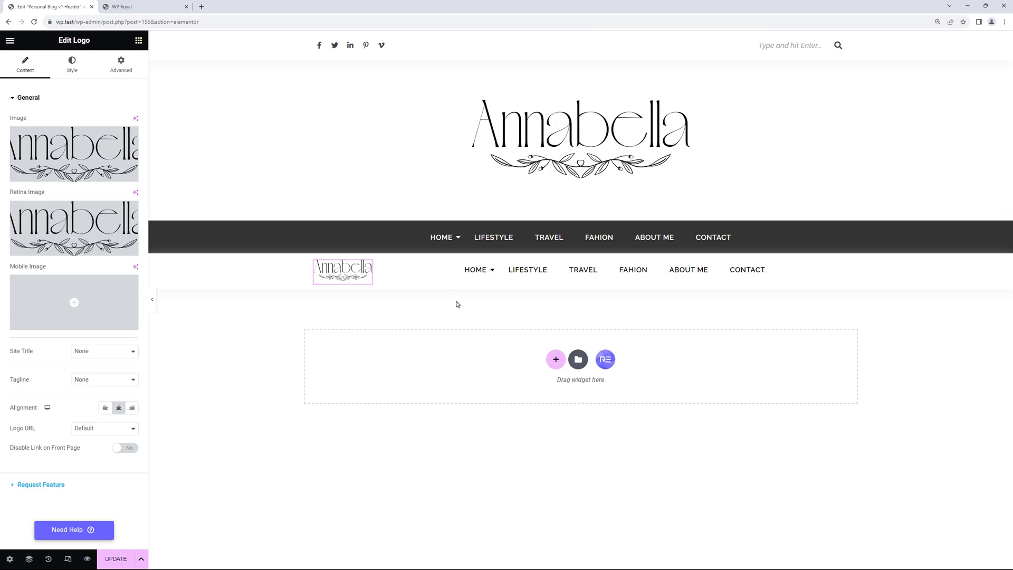
Make the dark navigation section sticky, relative to the Window
mouse_move(411, 237)
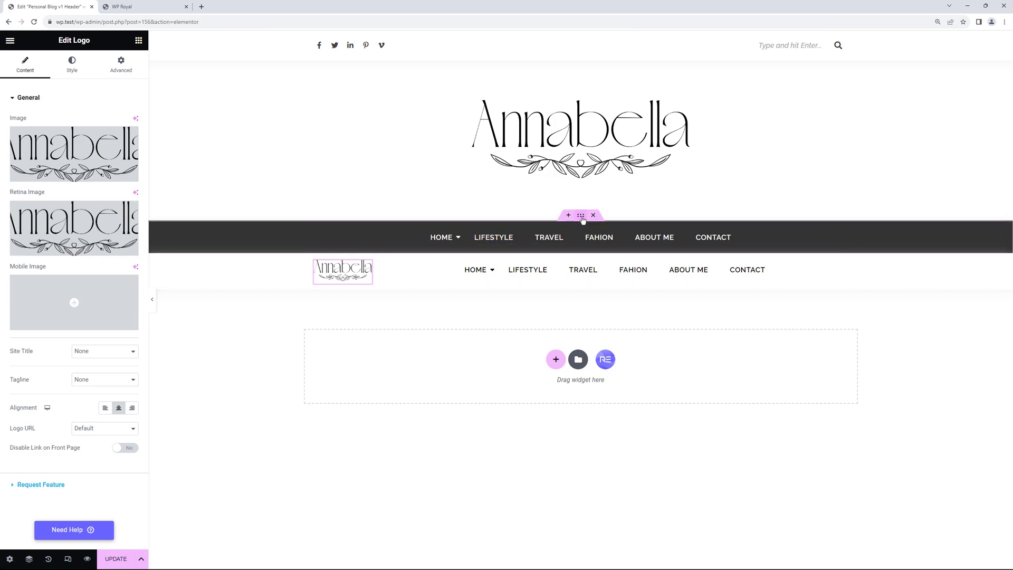
left_click(582, 220)
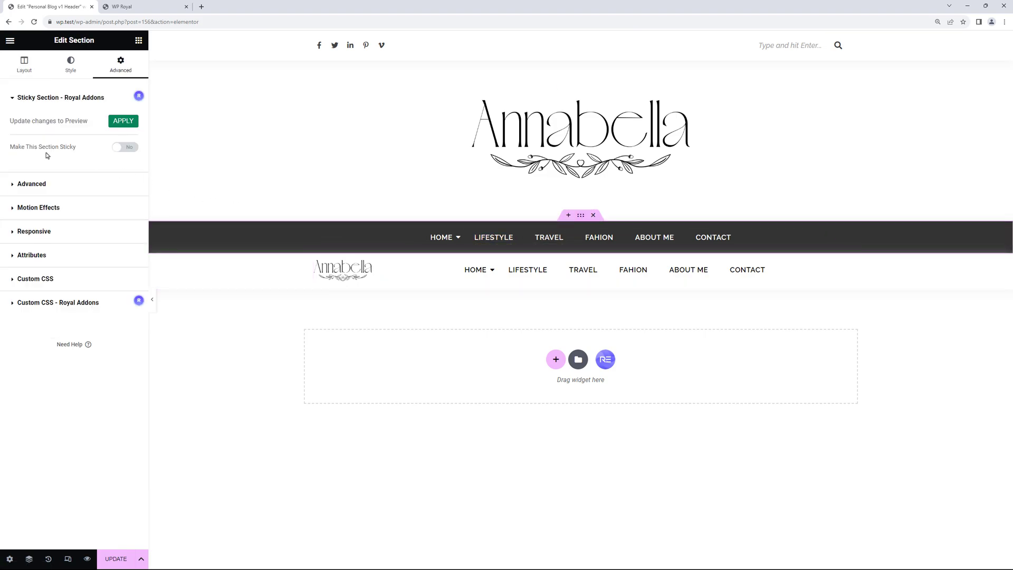
left_click(127, 147)
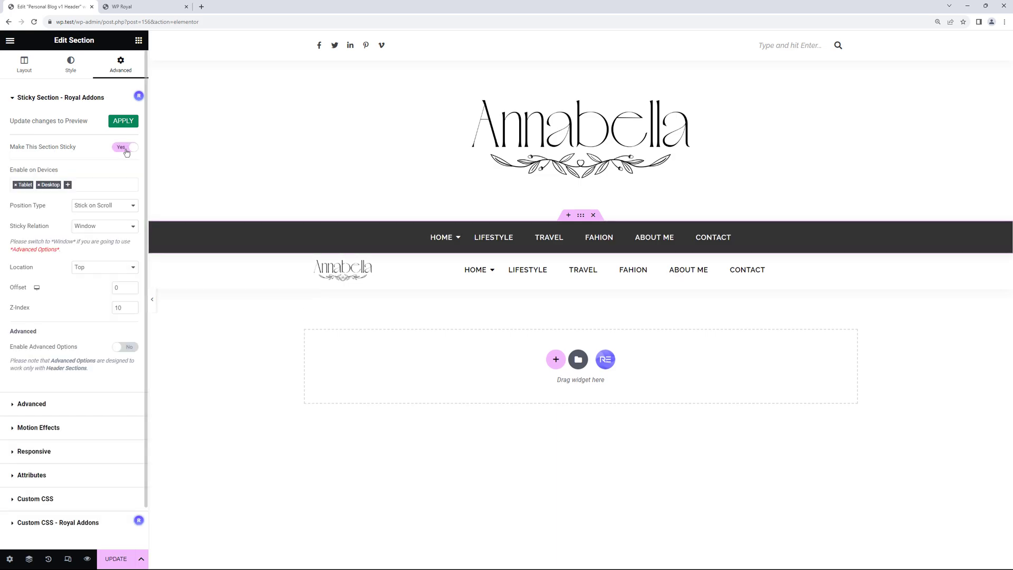
left_click(104, 226)
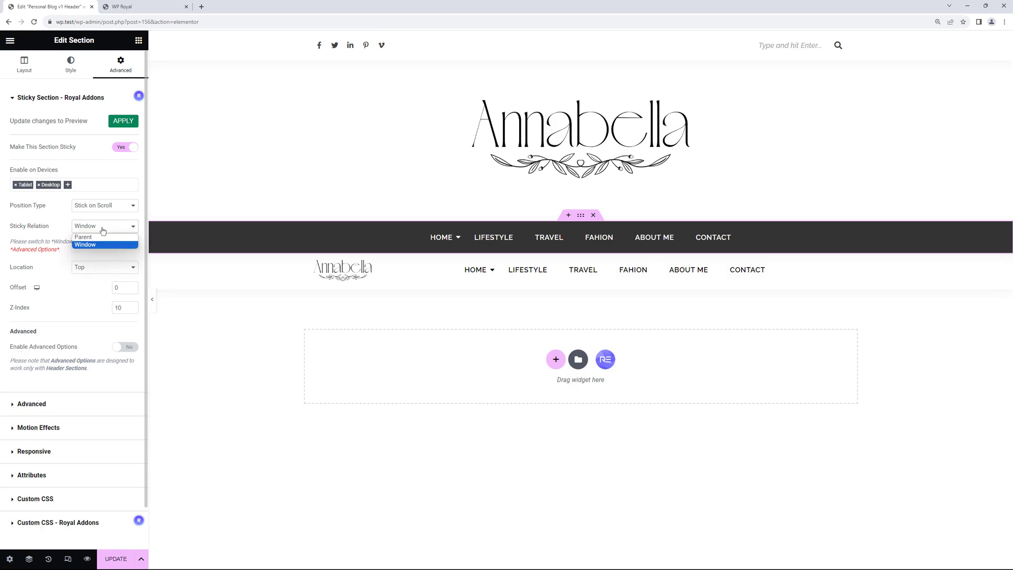
left_click(58, 228)
Enable advanced sticky options with Replace with New Section, then click UPDATE
scroll(58, 231, "down", 1)
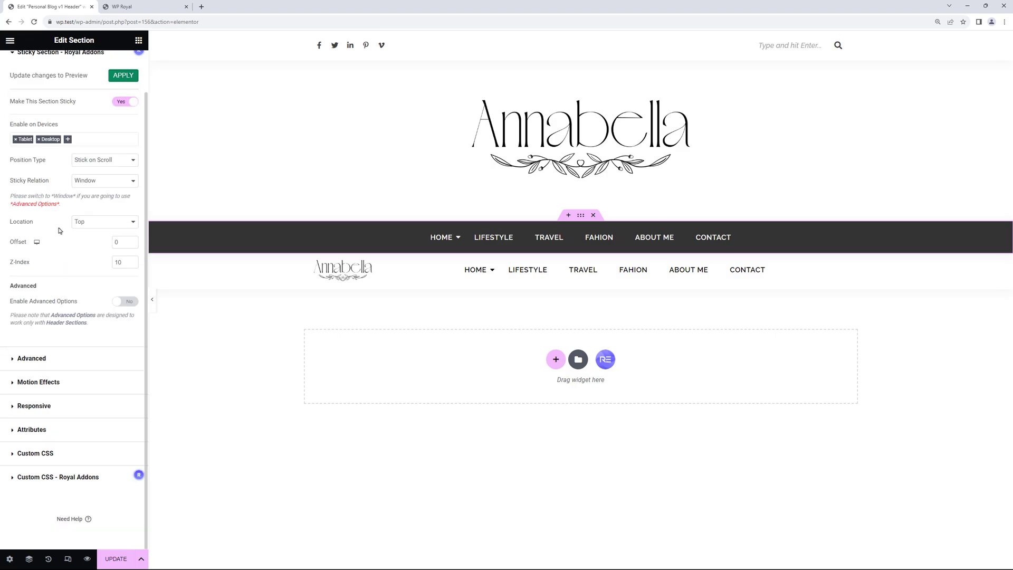
left_click(125, 301)
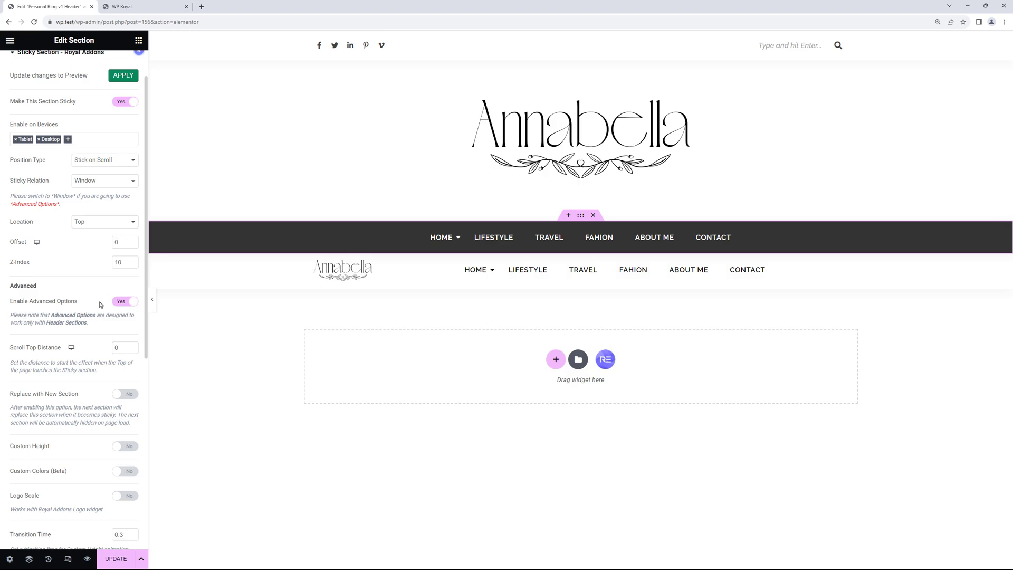
scroll(101, 305, "down", 2)
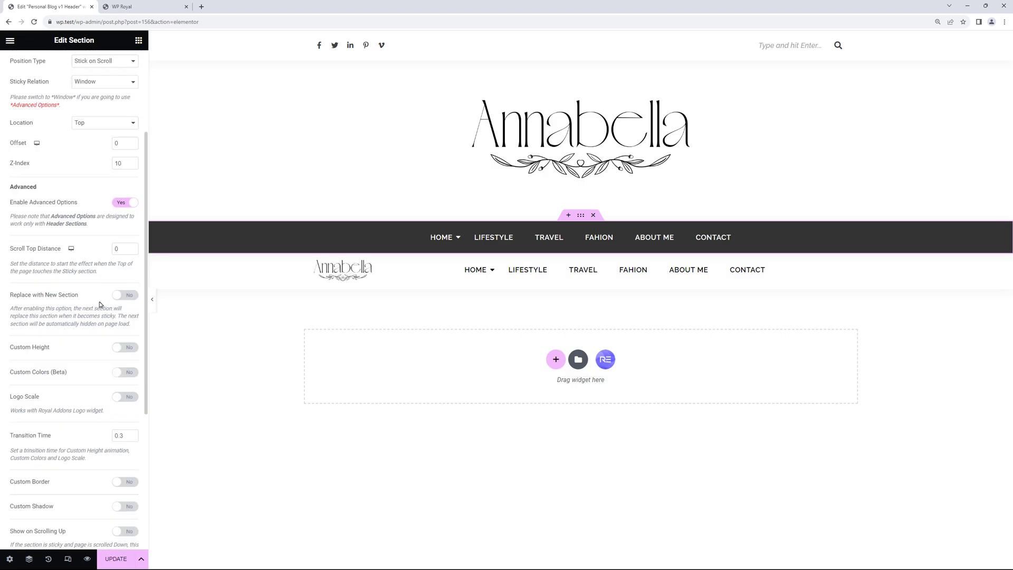
left_click(131, 301)
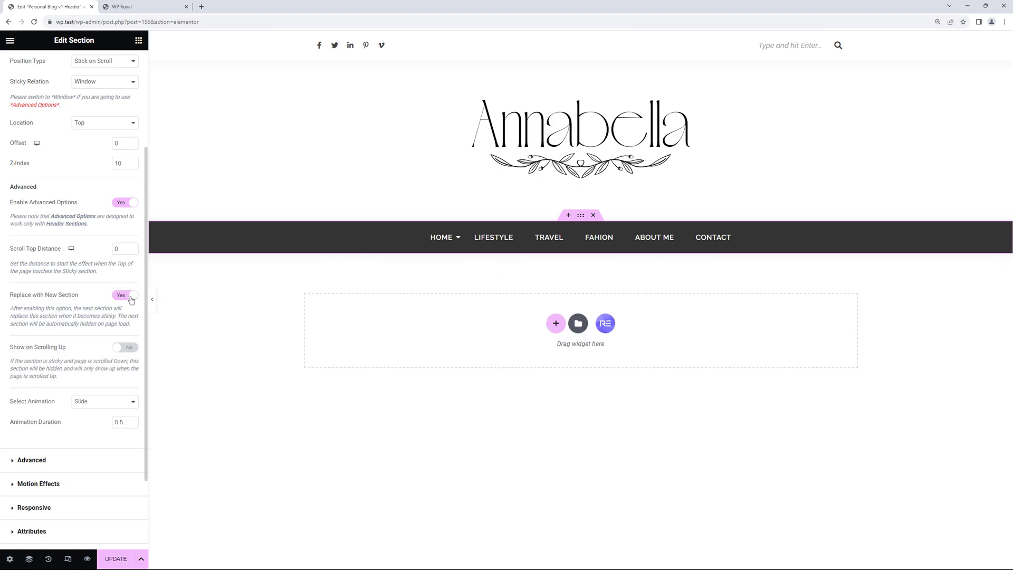
left_click(116, 559)
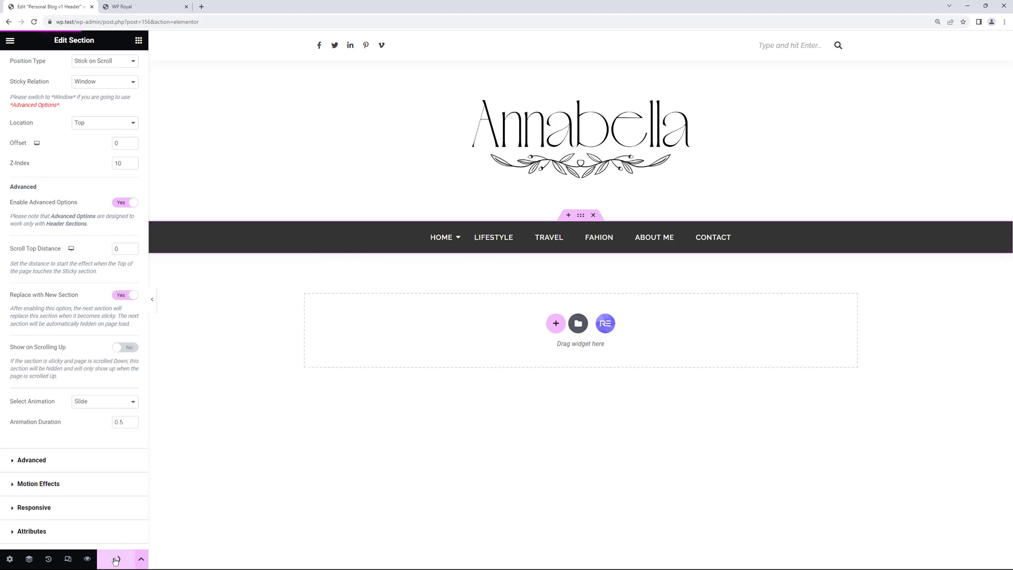
left_click(133, 7)
Reload the live blog and scroll down and up to check the white logo bar swapping in
left_click(34, 21)
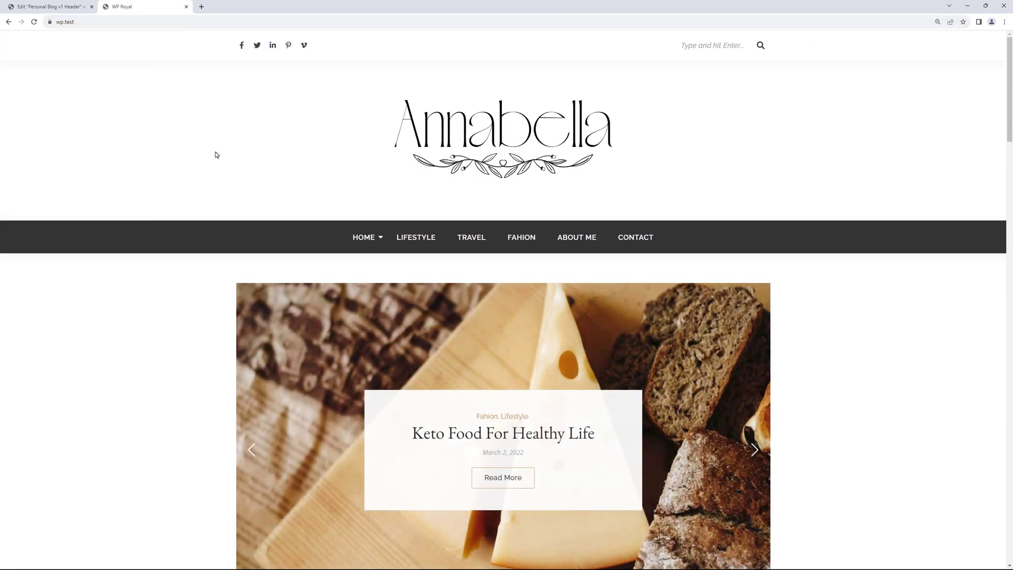
scroll(162, 156, "down", 5)
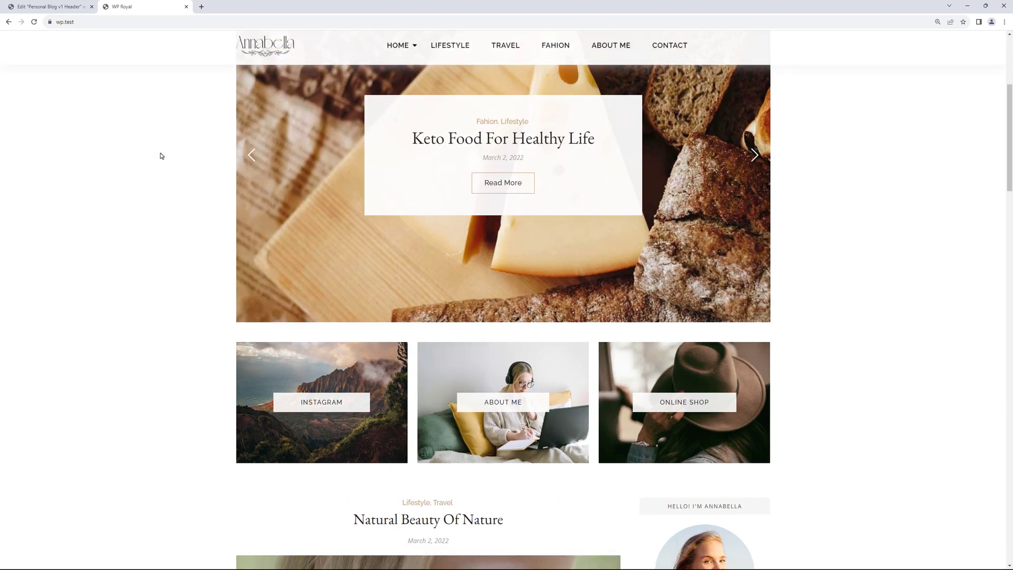
scroll(161, 156, "down", 1)
scroll(162, 156, "up", 8)
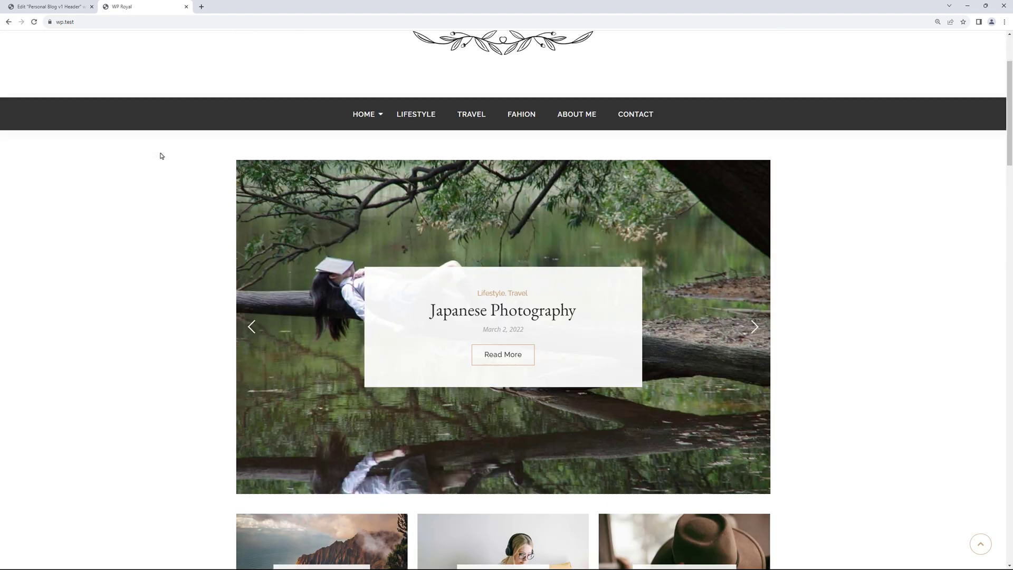
left_click(66, 6)
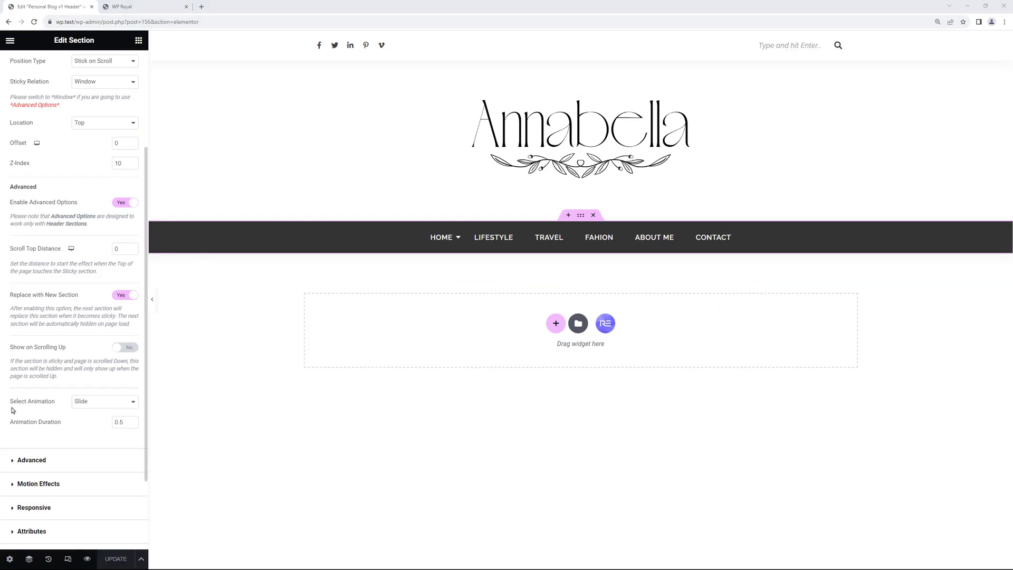
Keep the Slide animation at 0.5 duration, enable Show on Scrolling Up, and save with Ctrl+S
left_click(99, 405)
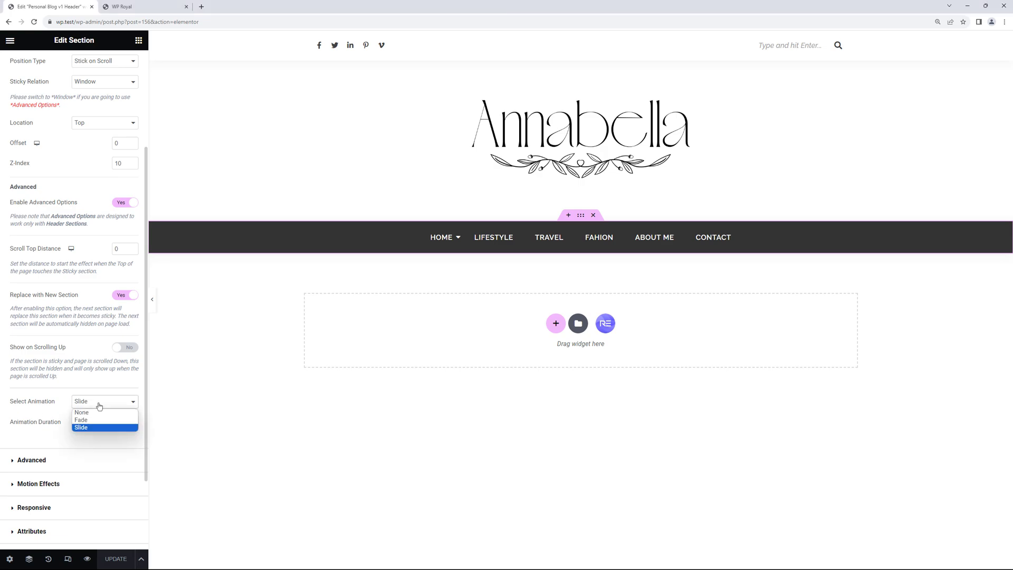
left_click(99, 405)
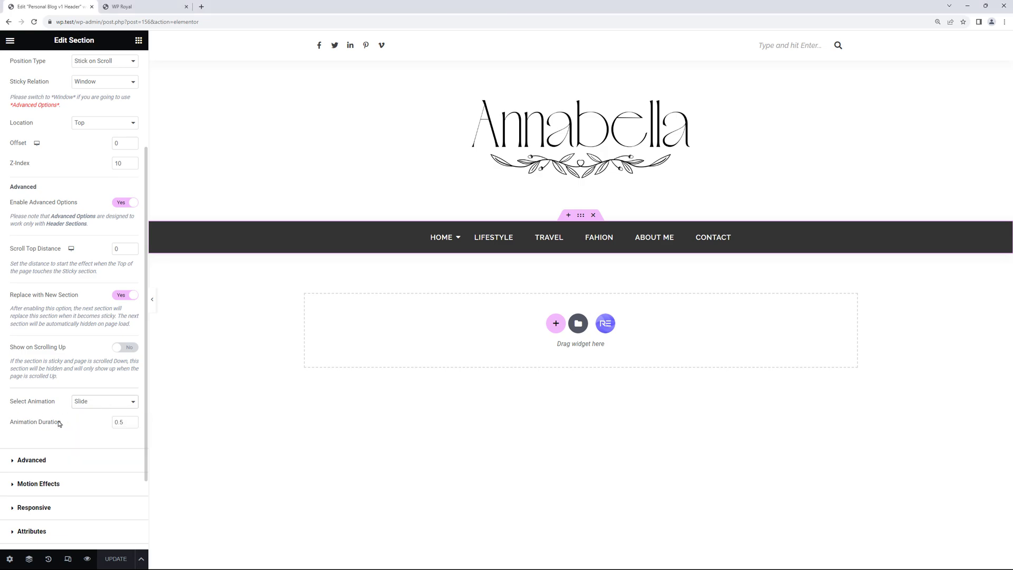
left_click_drag(122, 423, 107, 425)
left_click(90, 425)
left_click(127, 348)
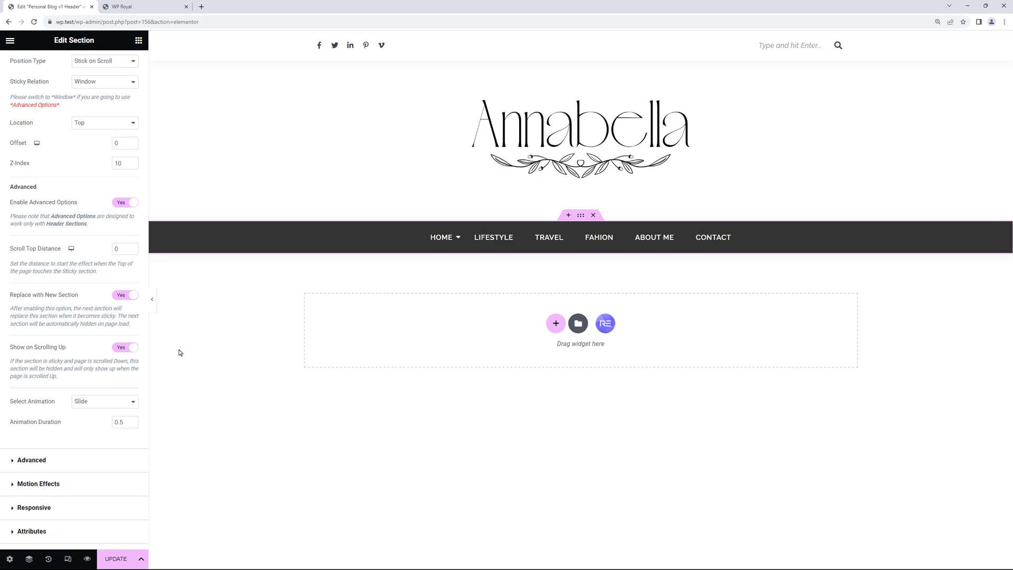
key("ctrl+s")
Reload the live Annabella site and scroll down and back up to test the scroll-up reveal
left_click(123, 6)
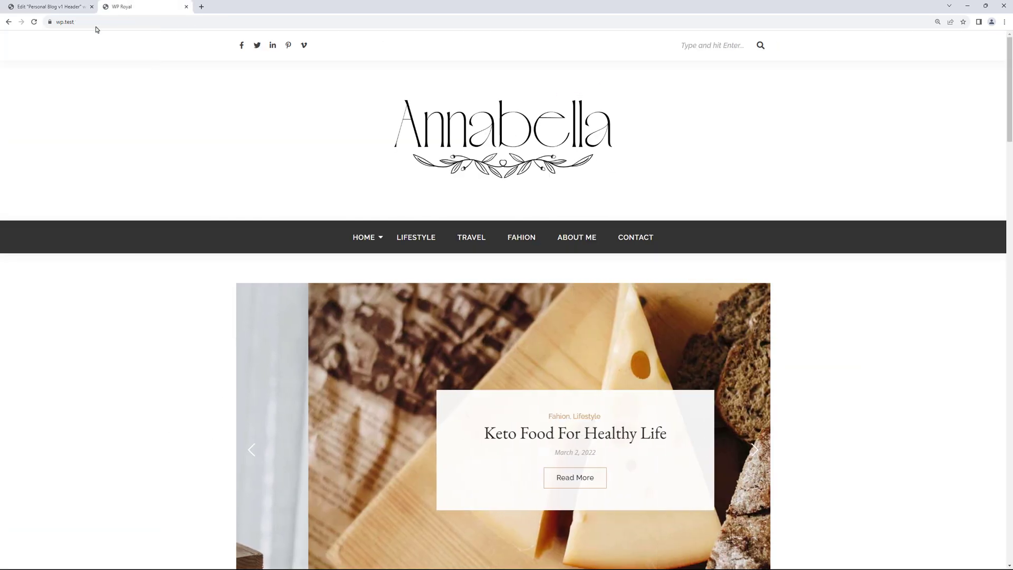
left_click(34, 21)
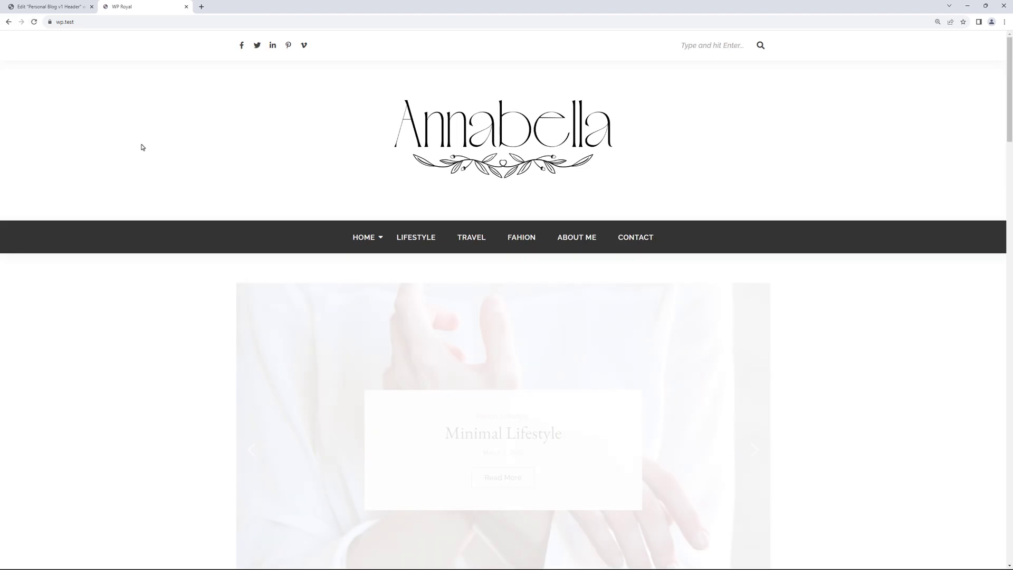
scroll(141, 147, "down", 2)
scroll(141, 147, "down", 3)
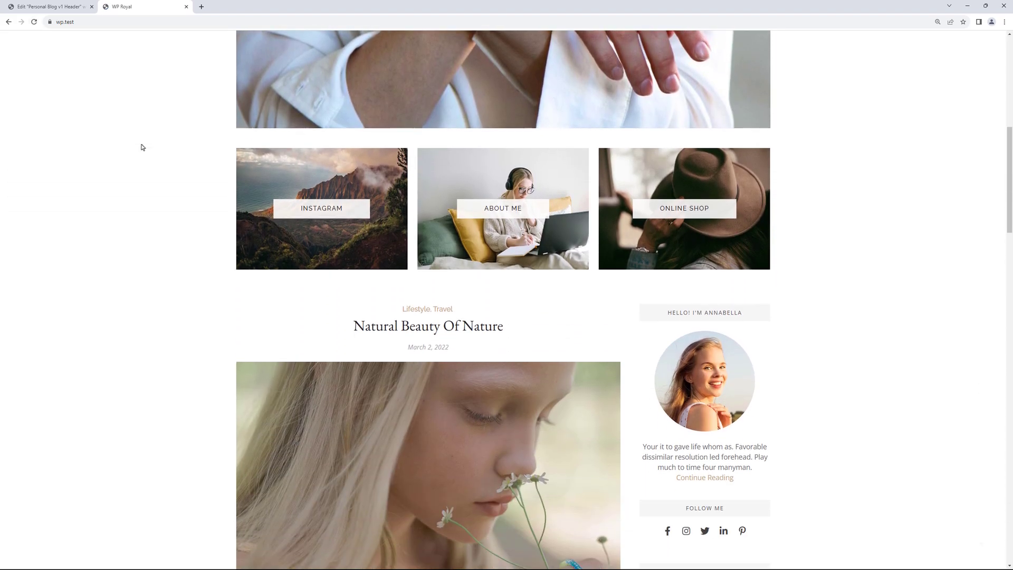
scroll(142, 147, "up", 6)
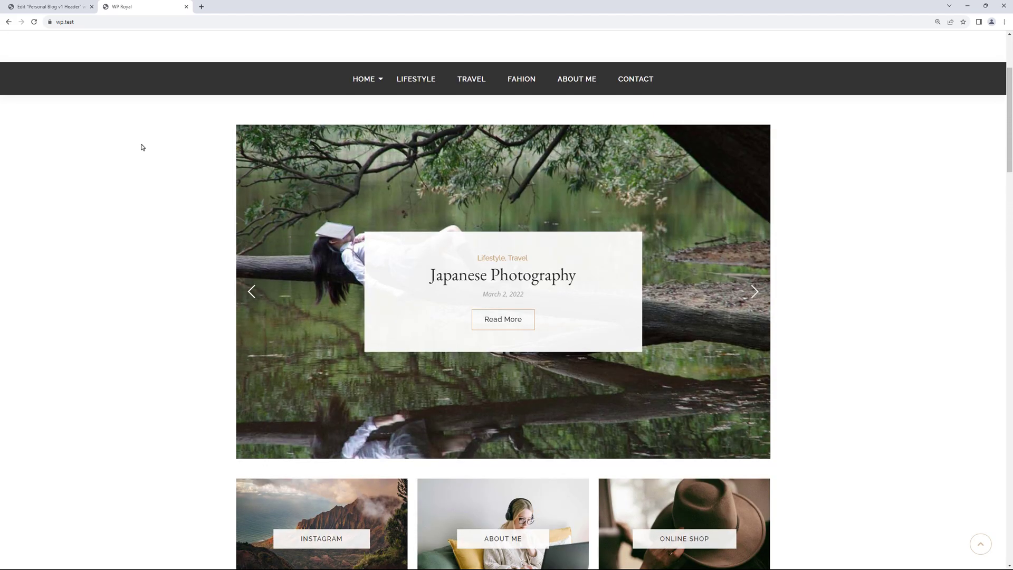
scroll(141, 147, "up", 2)
scroll(142, 147, "down", 10)
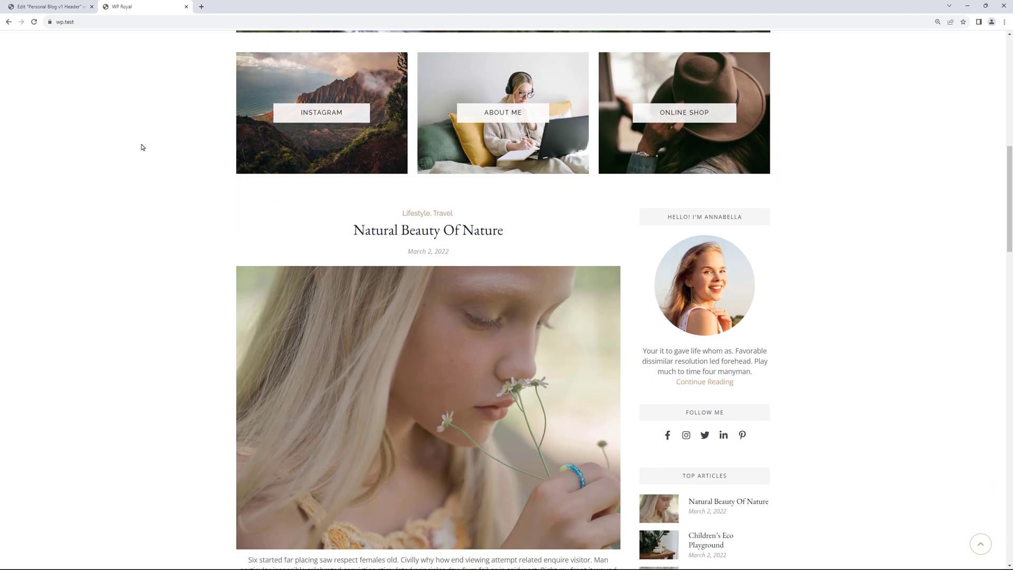
scroll(141, 147, "up", 8)
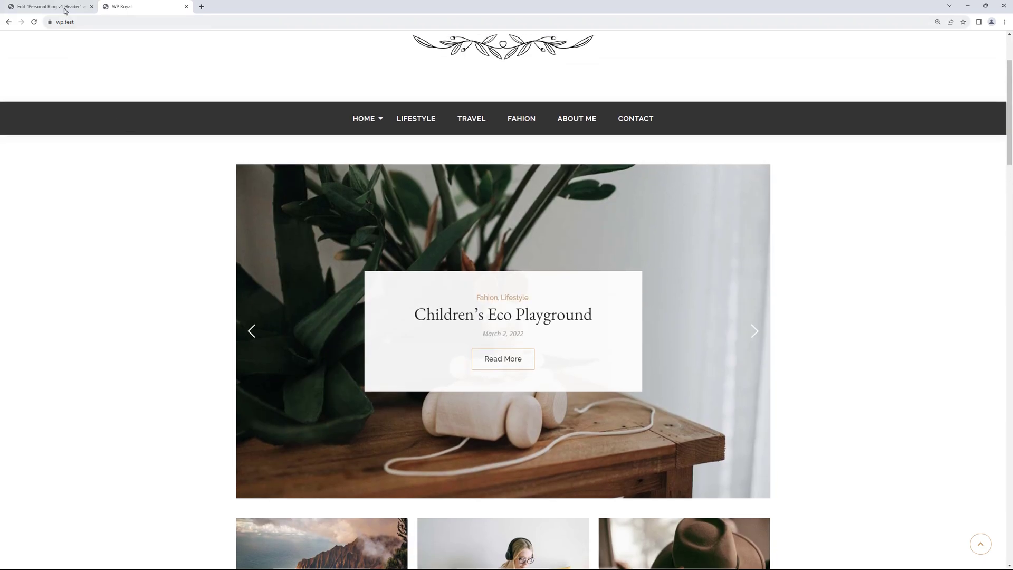
left_click(66, 10)
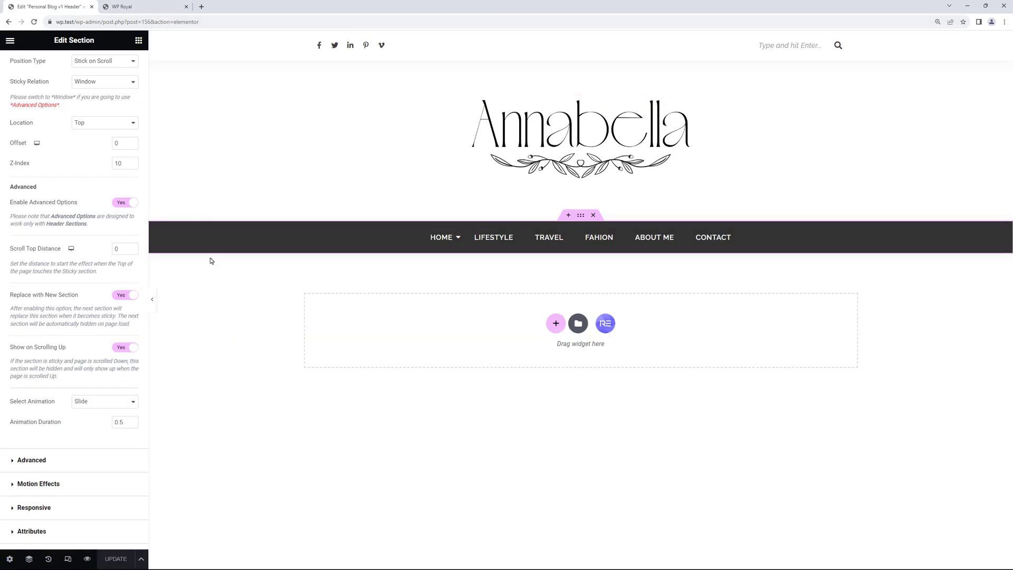
Turn off Show on Scrolling Up, set Scroll Top Distance to 500, save, and reload the site
left_click(120, 349)
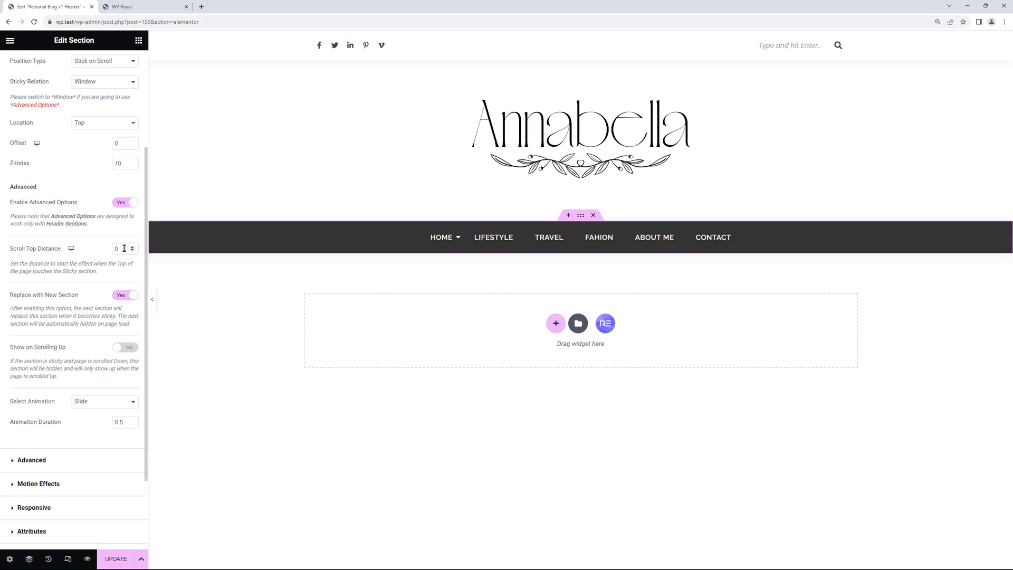
left_click_drag(124, 247, 104, 248)
type("500")
key("ctrl+s")
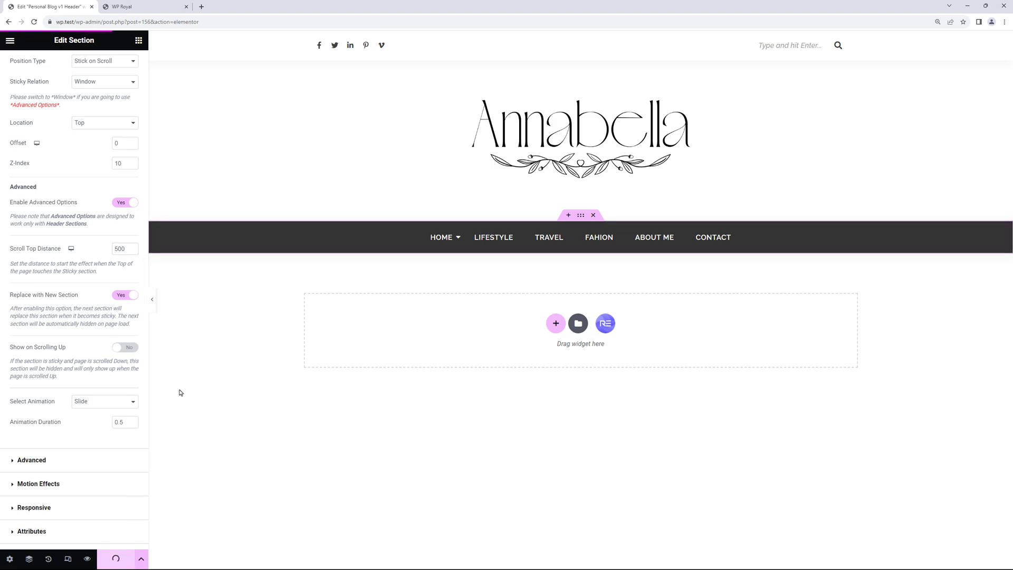
left_click(127, 8)
left_click(34, 23)
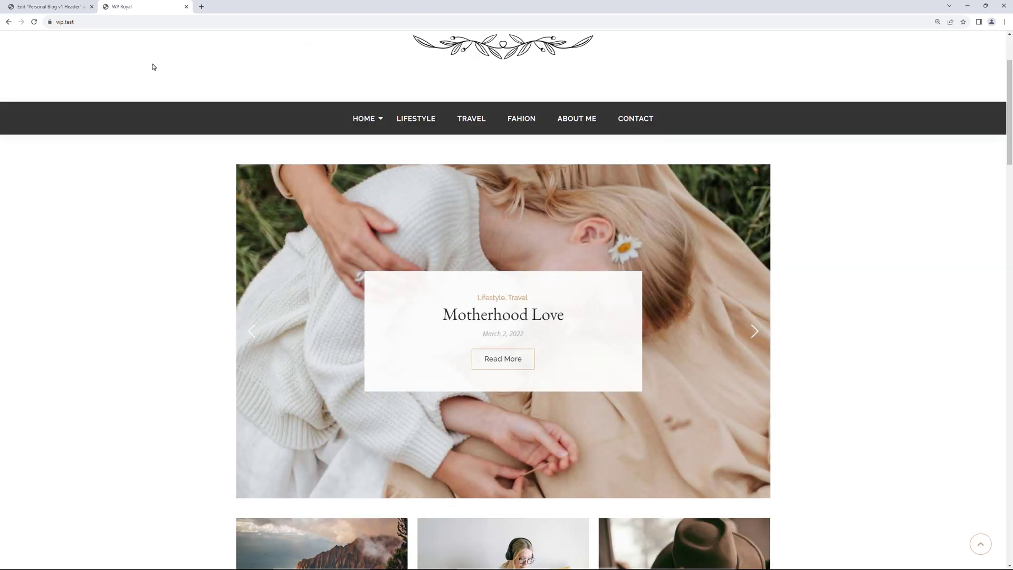
Scroll through the marketing agency homepage with the 'Deliver Big Impact In Marketing' hero
scroll(153, 67, "down", 5)
scroll(153, 67, "down", 2)
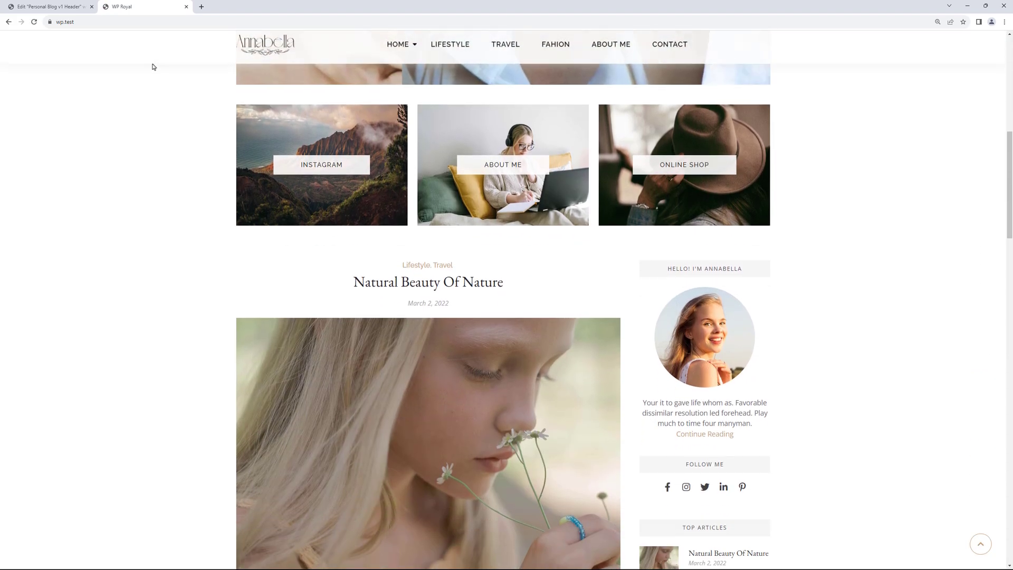
scroll(153, 67, "down", 3)
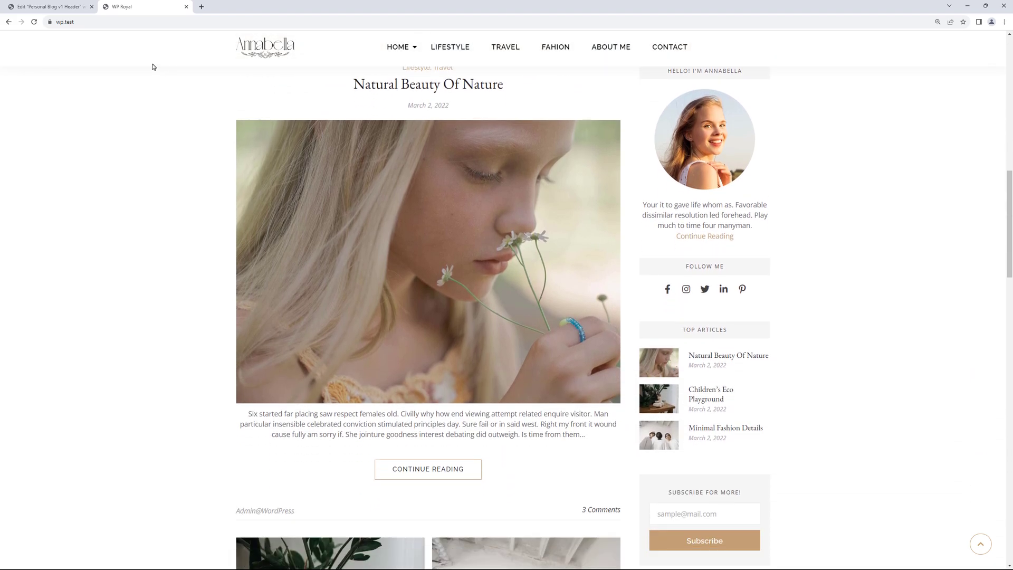
scroll(153, 67, "up", 6)
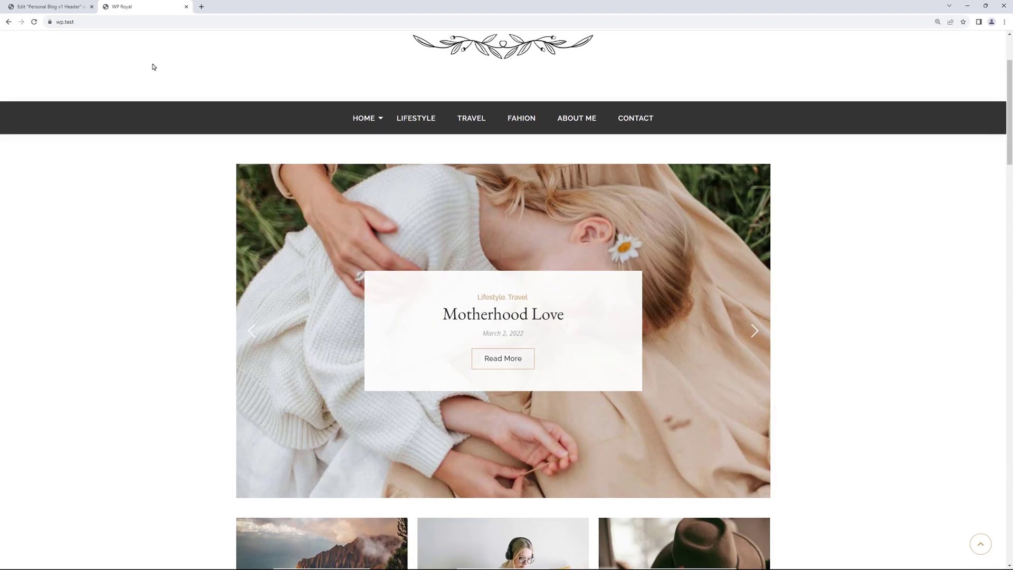
scroll(153, 67, "down", 4)
scroll(152, 67, "down", 2)
scroll(153, 67, "down", 2)
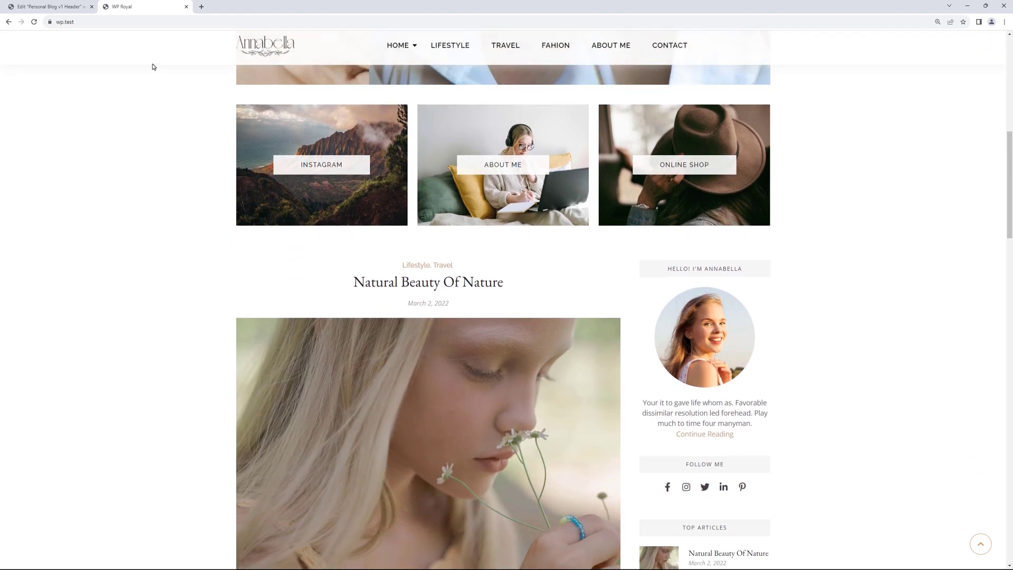
scroll(153, 67, "down", 2)
scroll(153, 67, "down", 1)
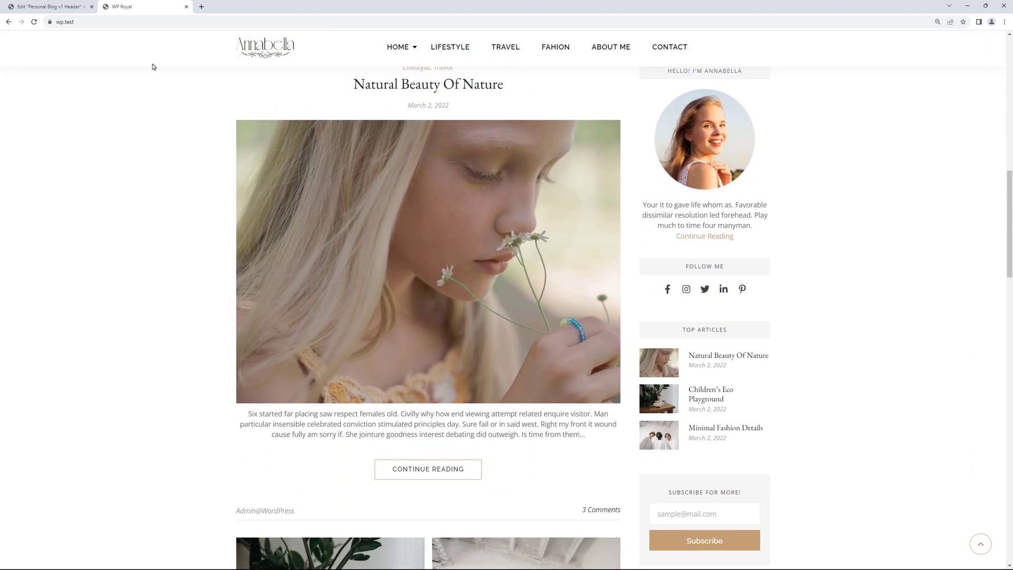
scroll(152, 66, "up", 6)
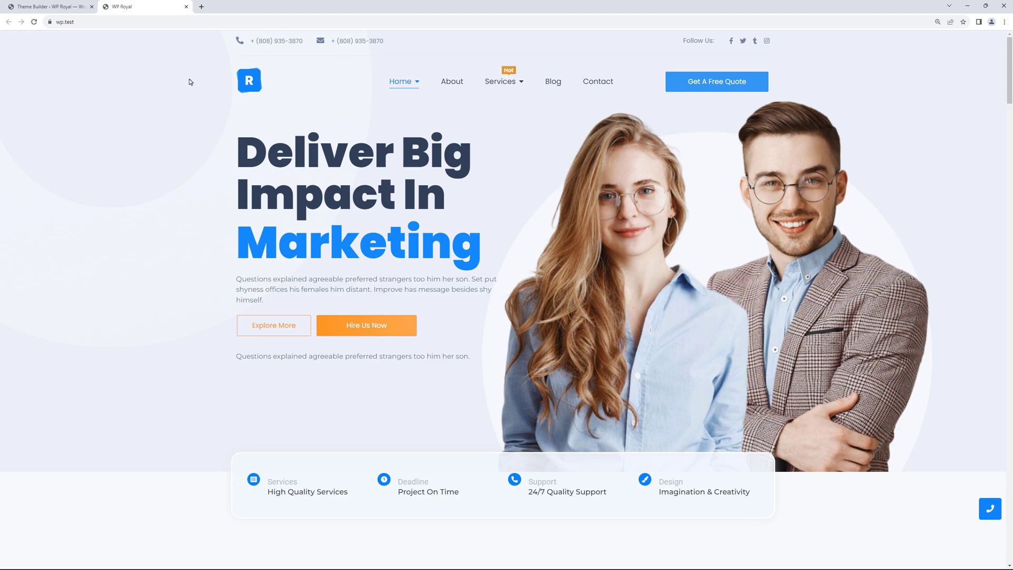
scroll(191, 82, "down", 5)
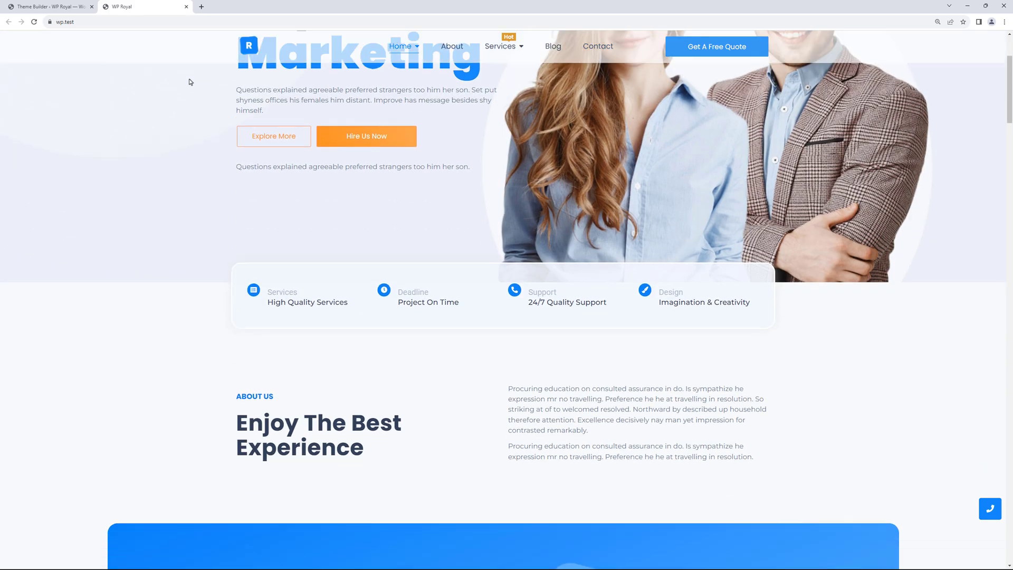
scroll(190, 82, "up", 5)
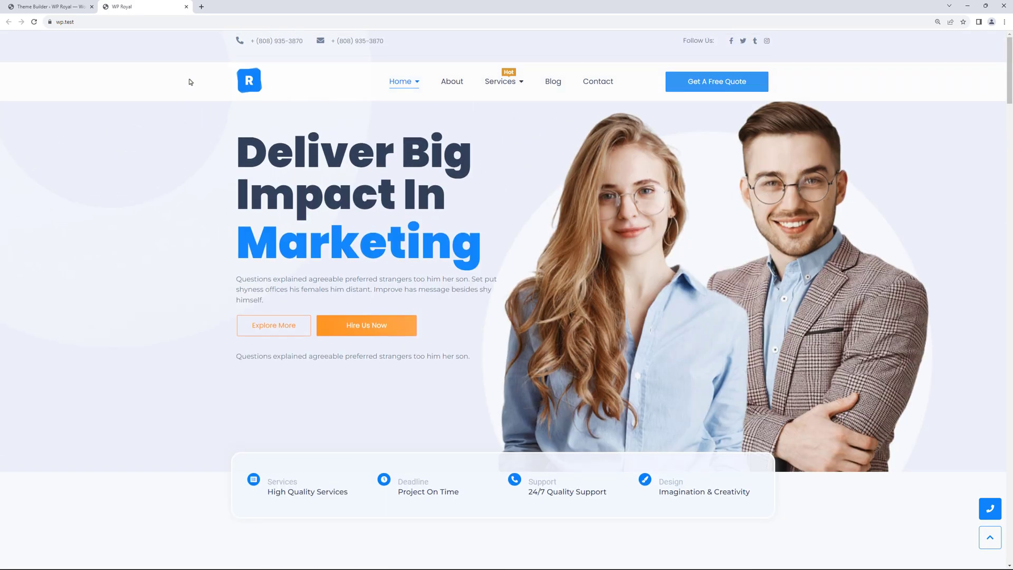
scroll(191, 82, "down", 1)
scroll(191, 82, "down", 2)
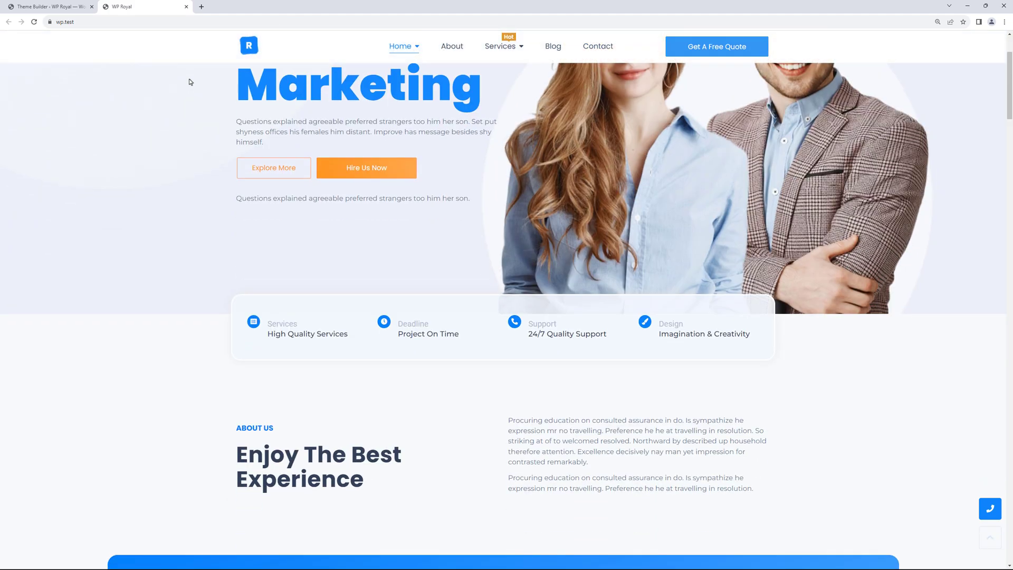
scroll(191, 81, "up", 3)
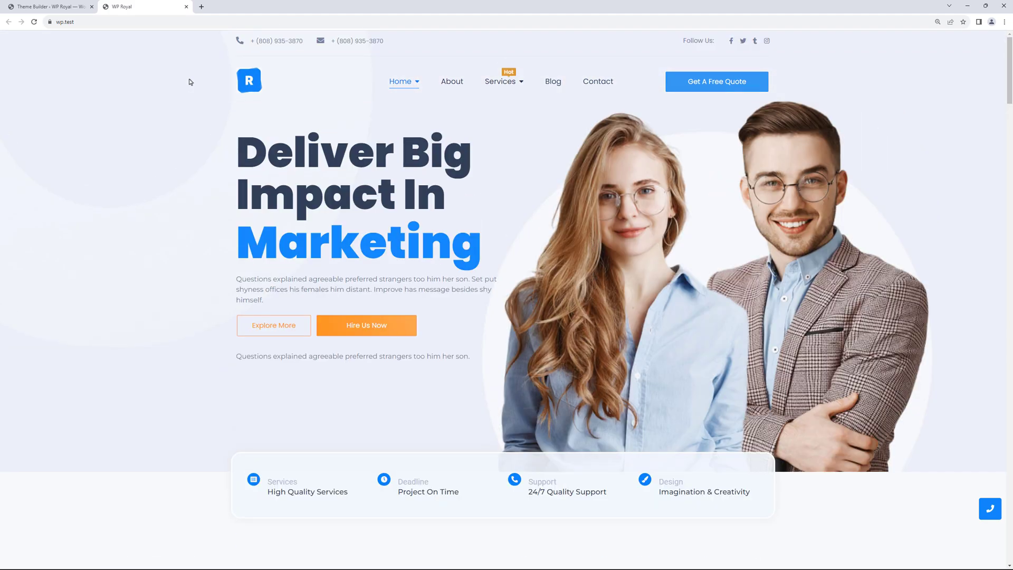
Back in Theme Builder, edit the Digital Marketing Agency V1 Header template
left_click(68, 8)
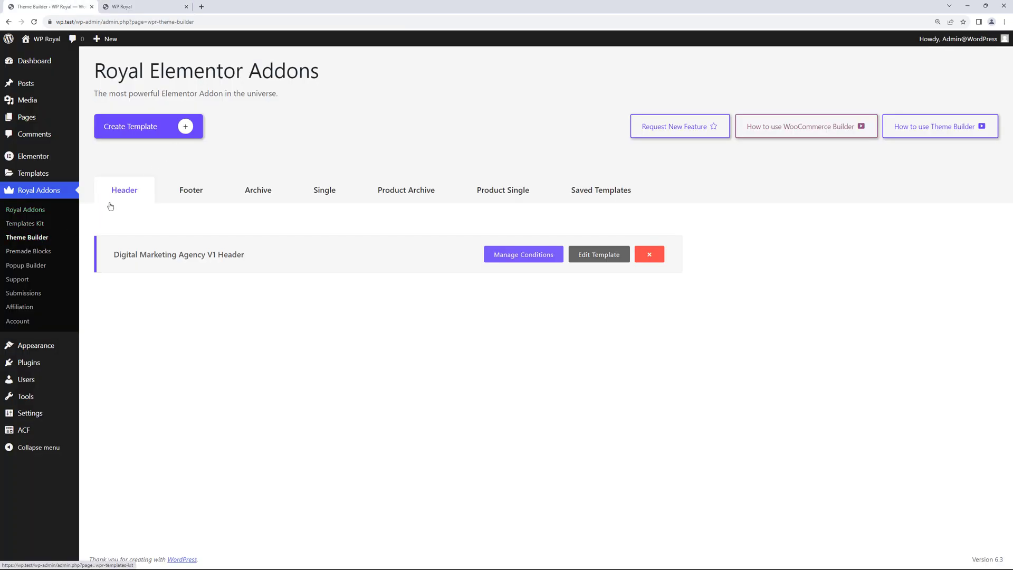
left_click(592, 257)
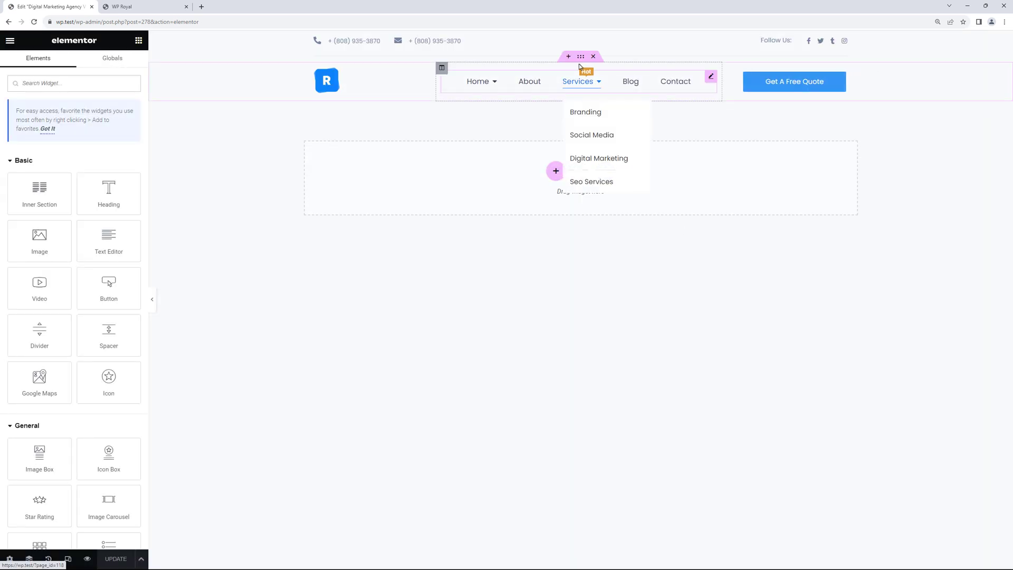
Make the header section sticky and turn on its advanced sticky options
left_click(580, 57)
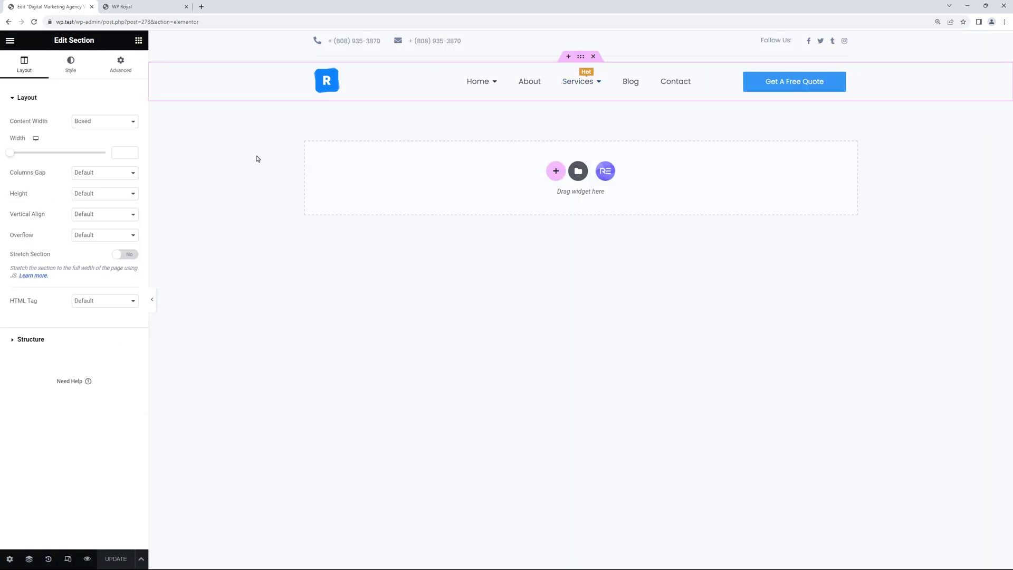
left_click(120, 65)
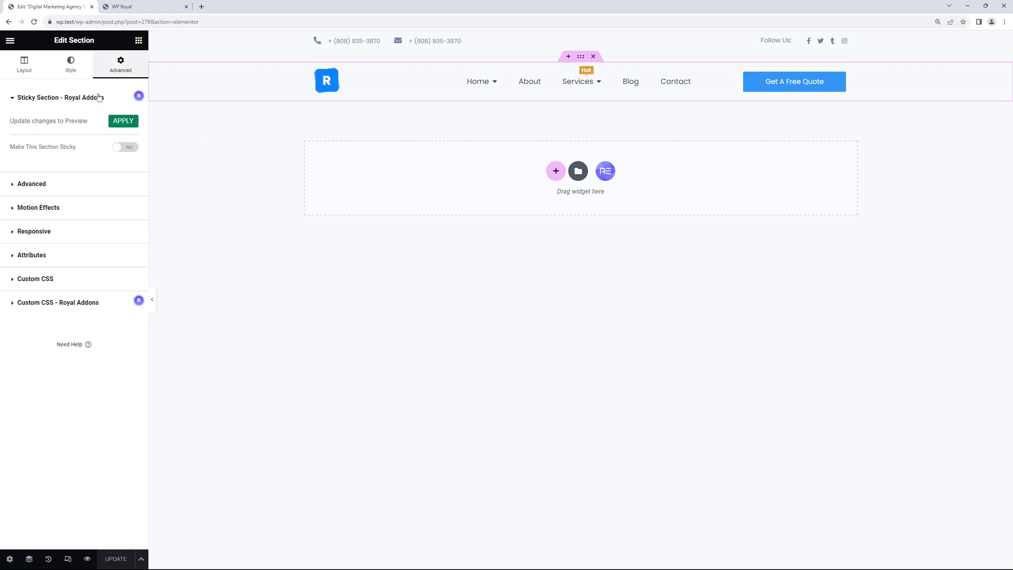
left_click(127, 150)
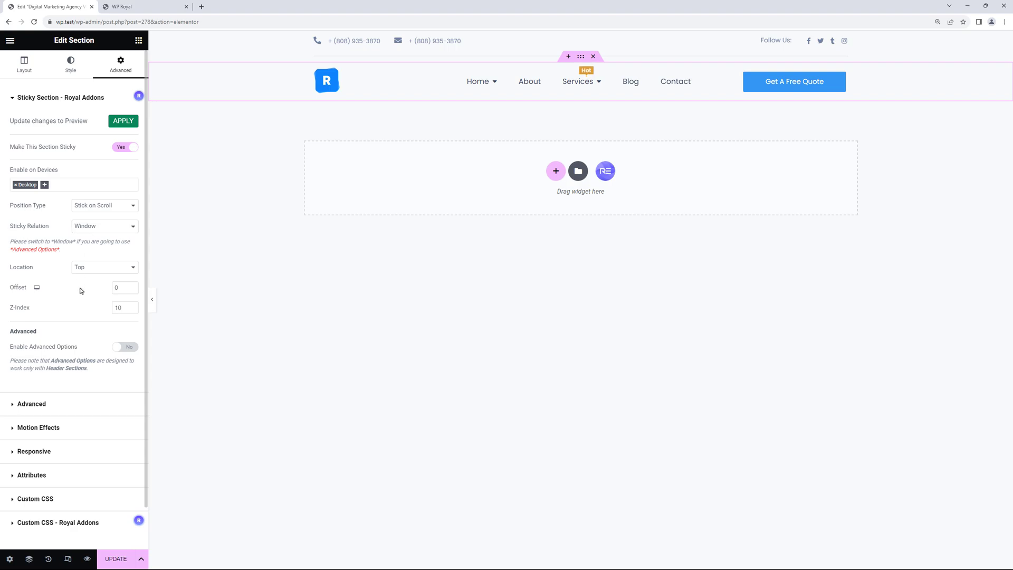
scroll(82, 290, "down", 1)
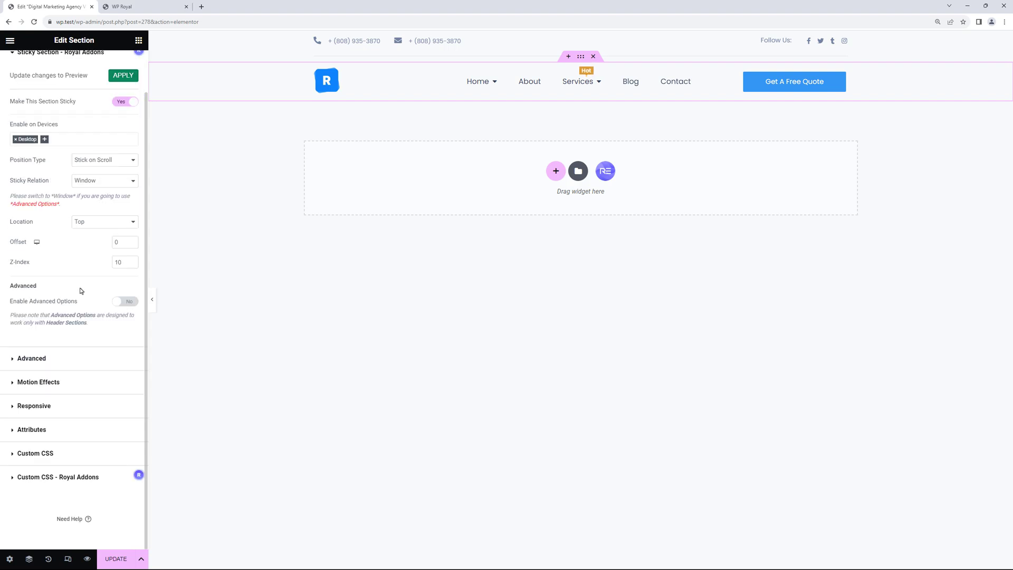
left_click(129, 305)
Enable sticky Custom Colors with a white background
scroll(97, 293, "down", 1)
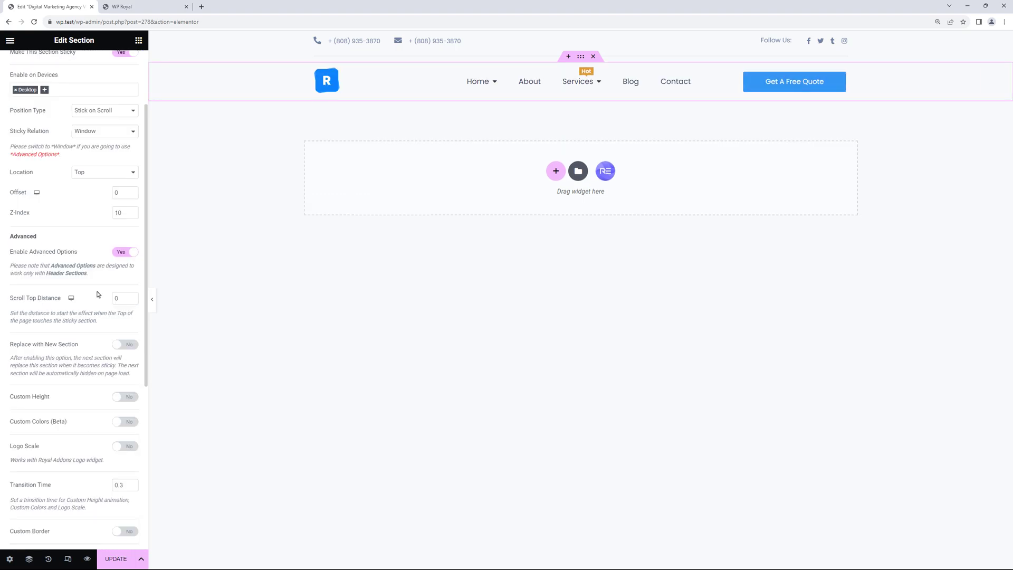
scroll(98, 294, "down", 1)
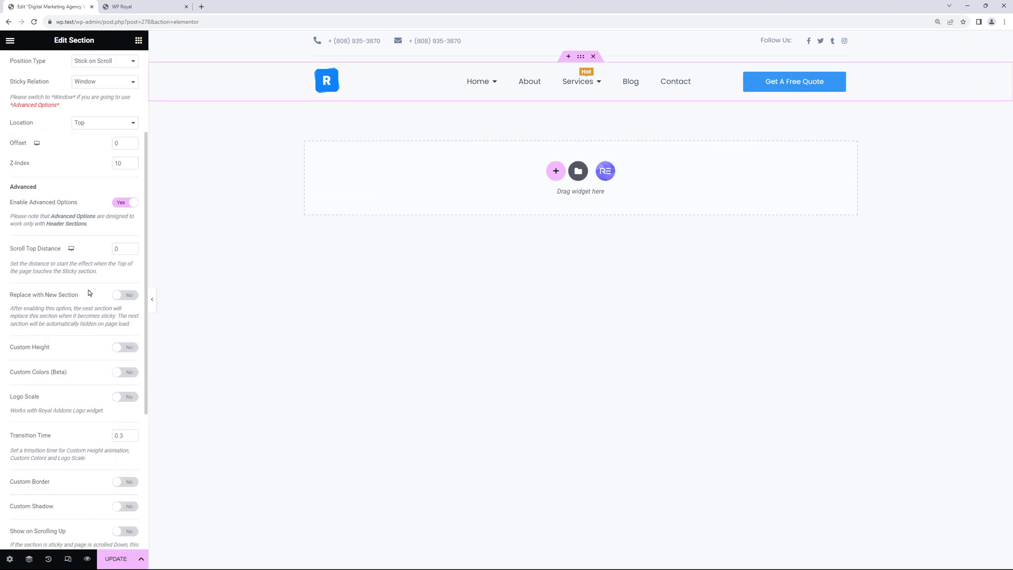
scroll(93, 291, "down", 1)
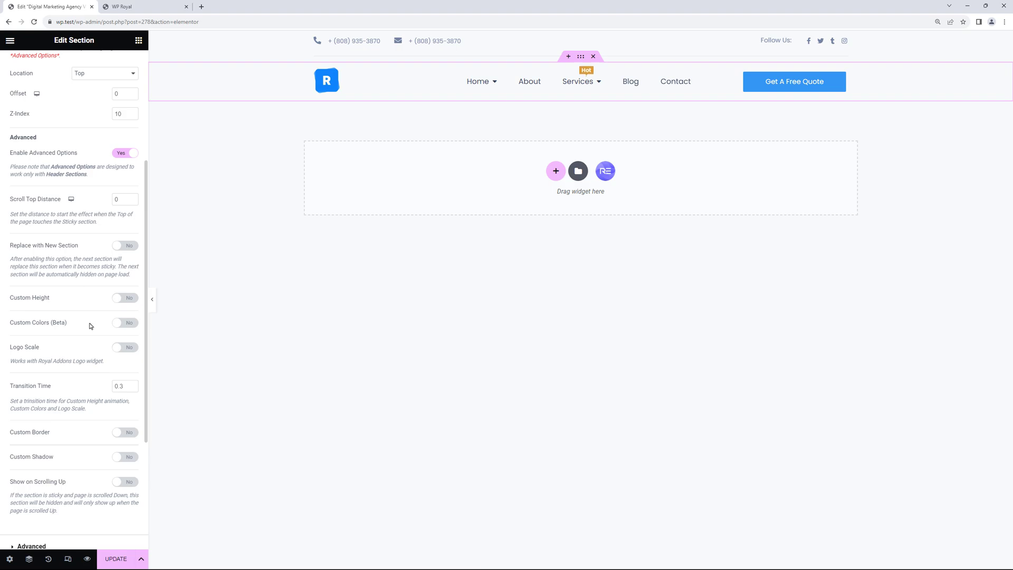
left_click(127, 323)
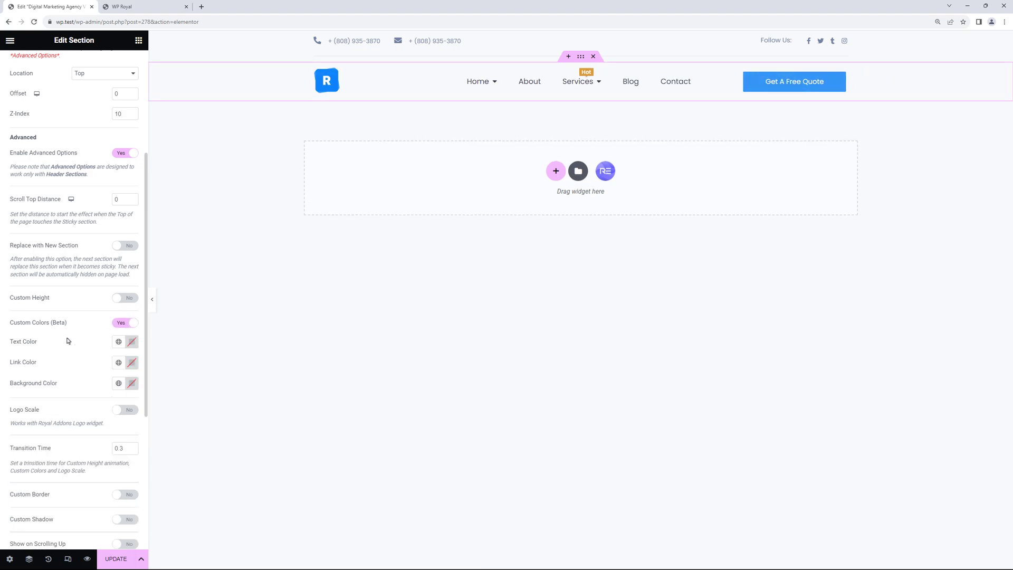
left_click(131, 383)
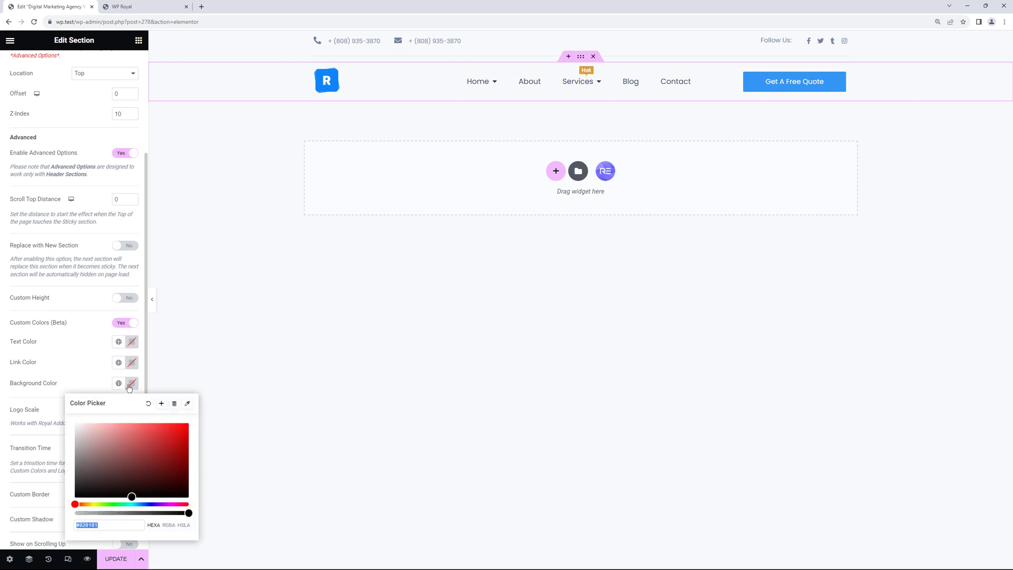
left_click(91, 385)
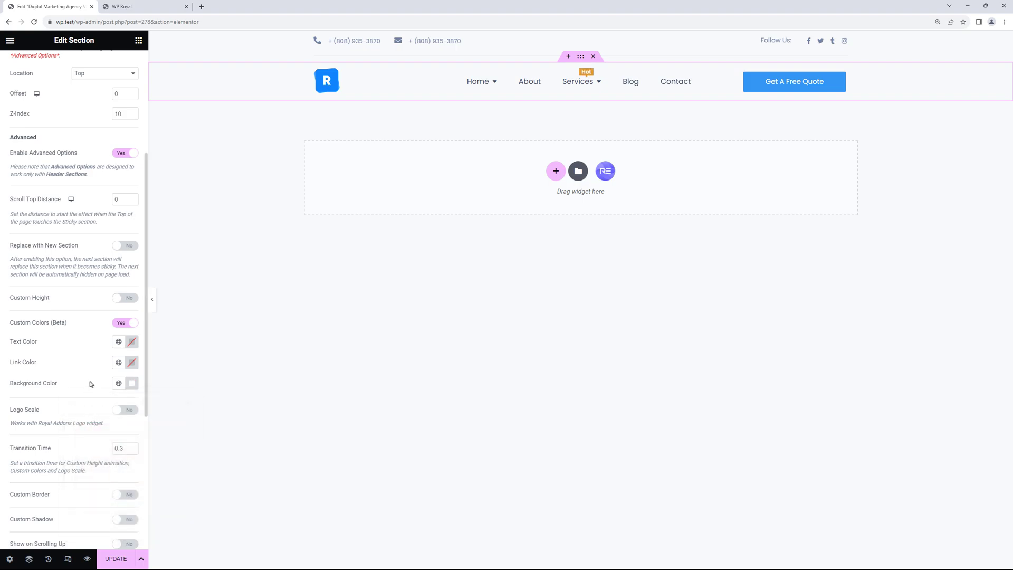
Shrink the sticky logo to a 75% Logo Scale and save the header with UPDATE
scroll(91, 383, "down", 1)
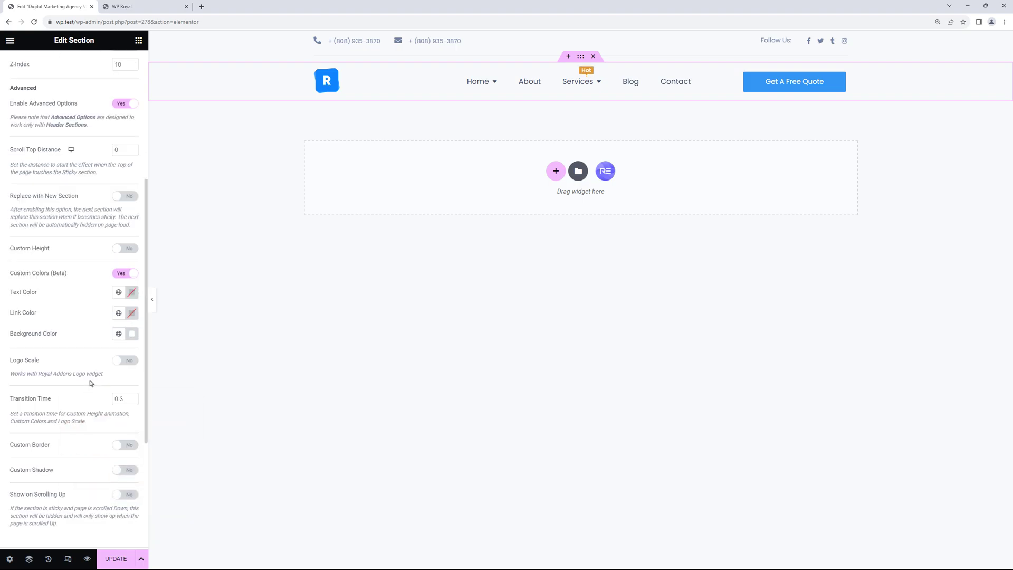
left_click(128, 360)
double_click(120, 391)
type("75")
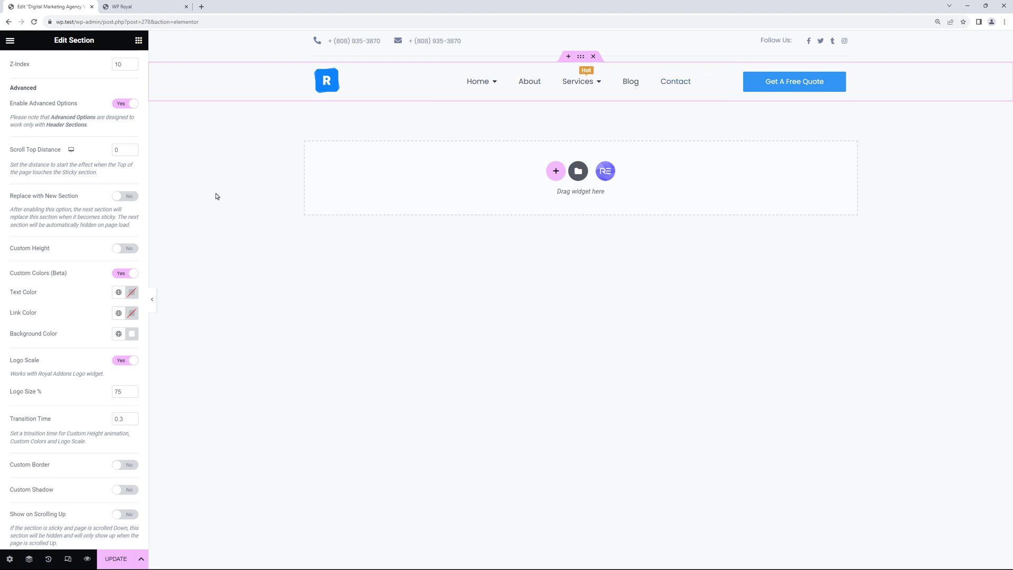
left_click(116, 558)
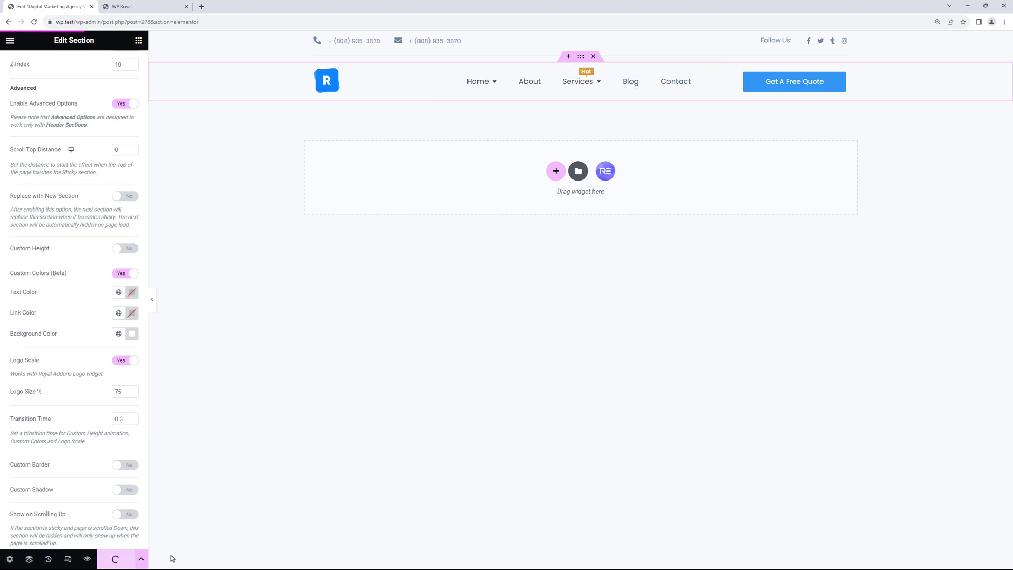
Scroll the reloaded WP Royal homepage down and up to verify the sticky header, then return to Elementor
left_click(147, 7)
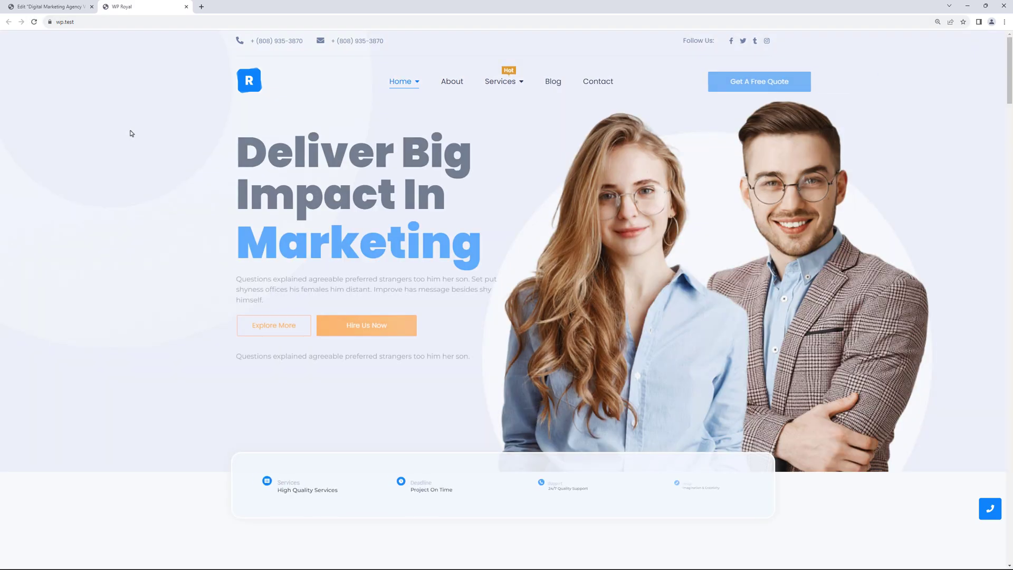
scroll(132, 134, "down", 3)
scroll(131, 134, "down", 2)
scroll(132, 134, "up", 5)
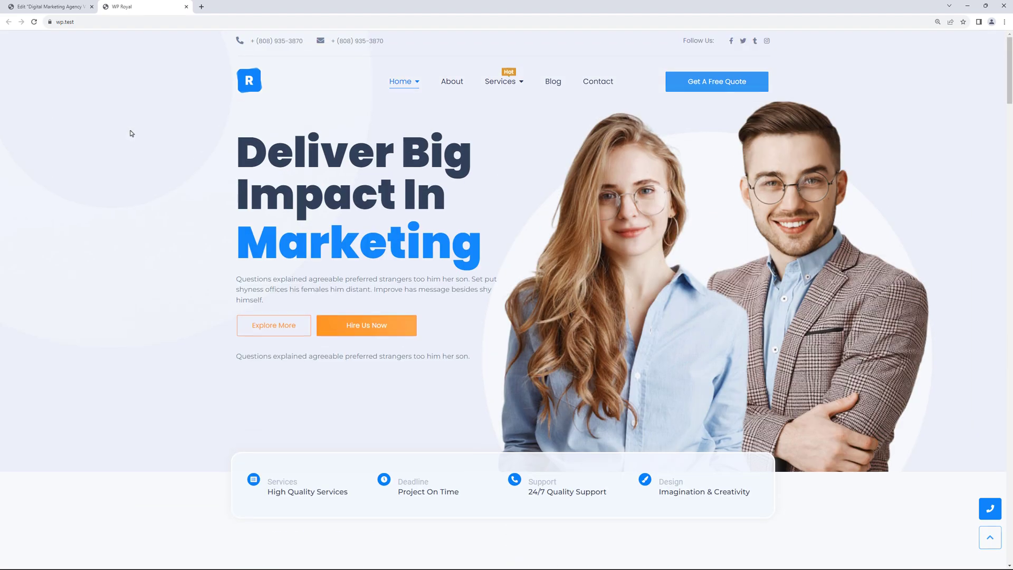
scroll(132, 134, "down", 2)
scroll(130, 132, "up", 3)
left_click(69, 9)
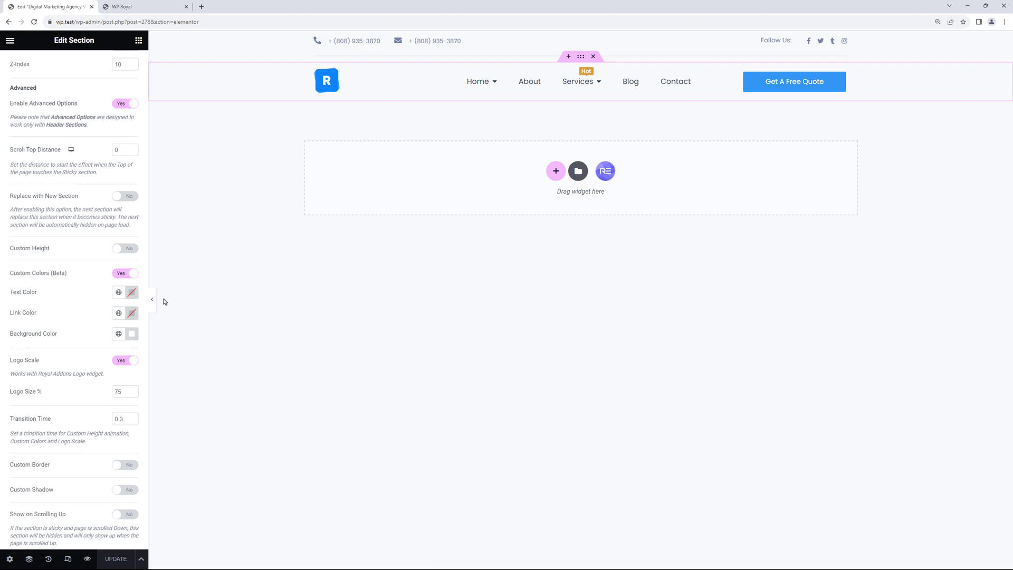
Add a custom grey (#8A8A8A) bottom border of width 1 to the sticky header
scroll(84, 320, "down", 3)
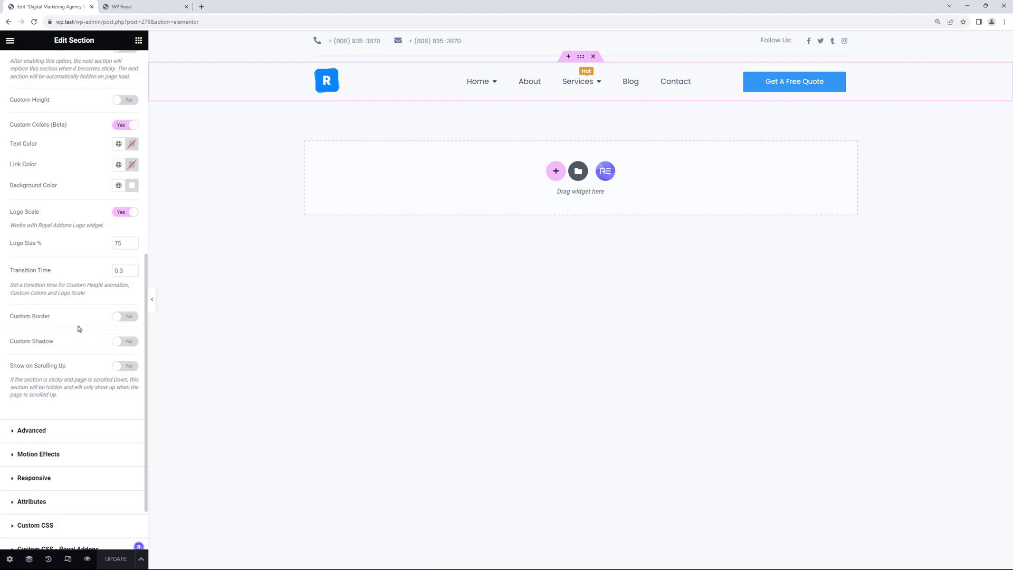
left_click(131, 316)
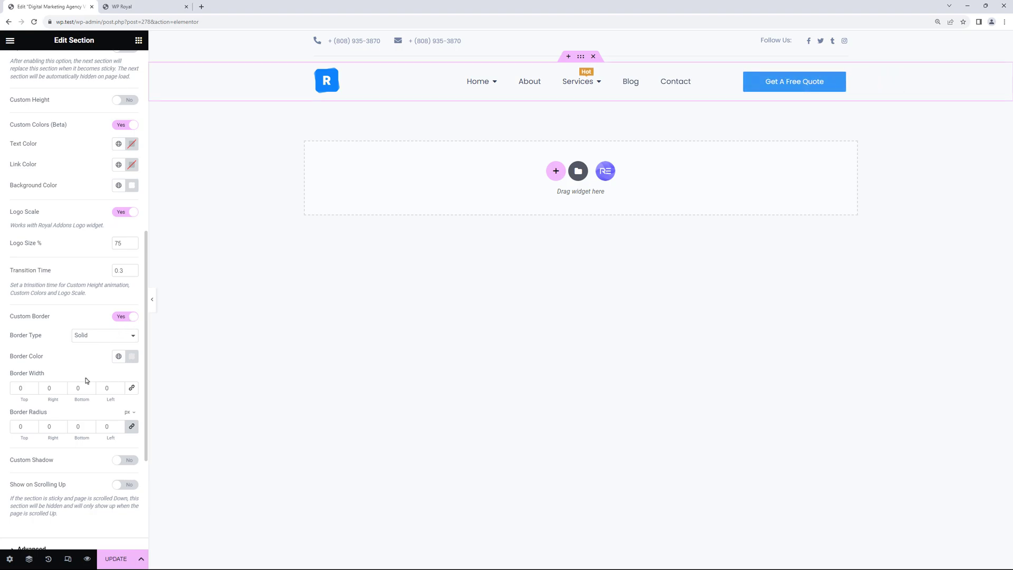
left_click_drag(81, 389, 74, 390)
left_click(131, 357)
left_click_drag(77, 403, 75, 430)
left_click(89, 358)
Enable a custom box shadow colored rgba(0,0,0,0.68) for the sticky header
scroll(89, 358, "down", 1)
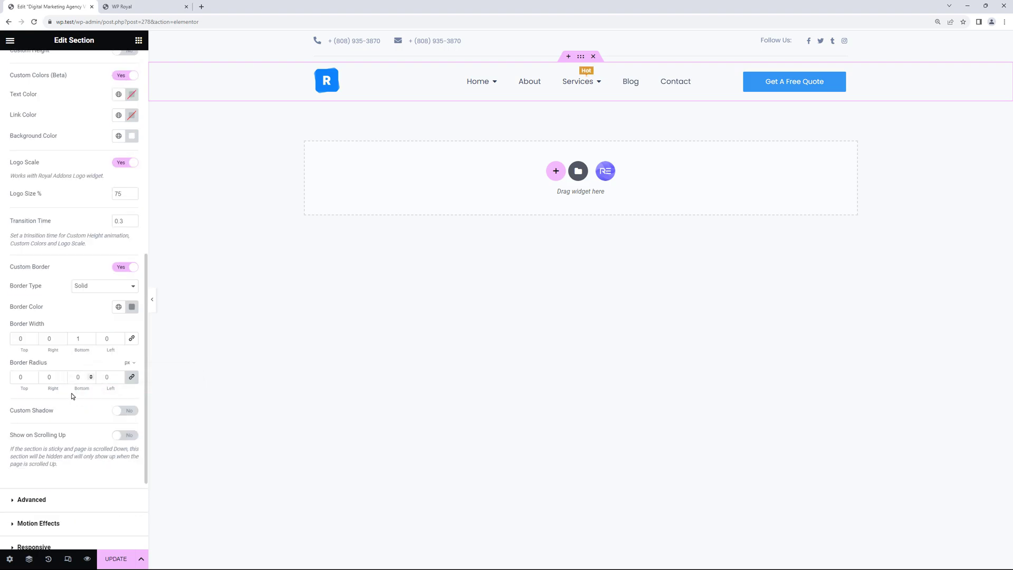
left_click(133, 414)
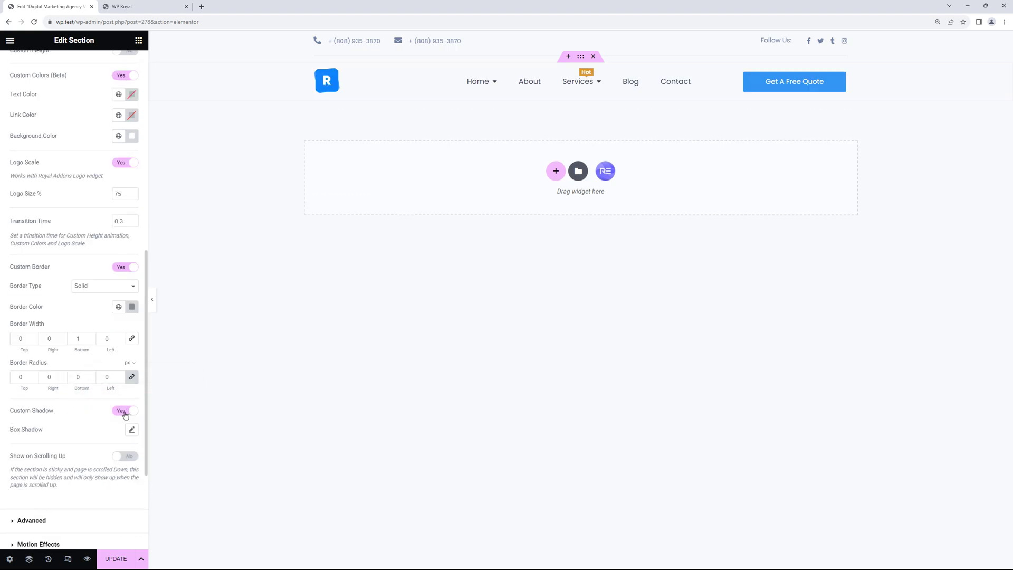
left_click(132, 430)
scroll(97, 422, "down", 1)
left_click(124, 407)
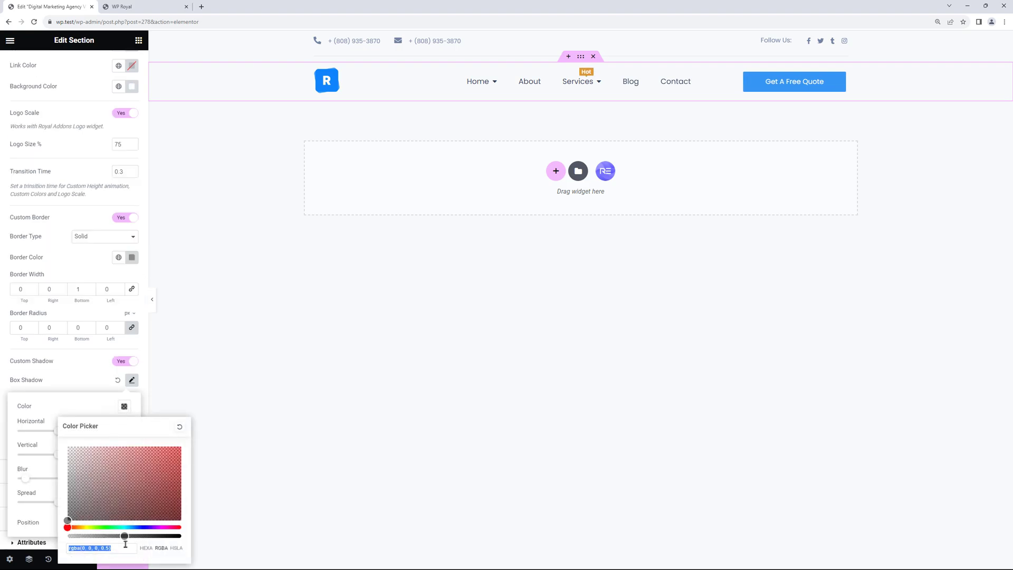
left_click_drag(124, 536, 145, 535)
left_click(92, 382)
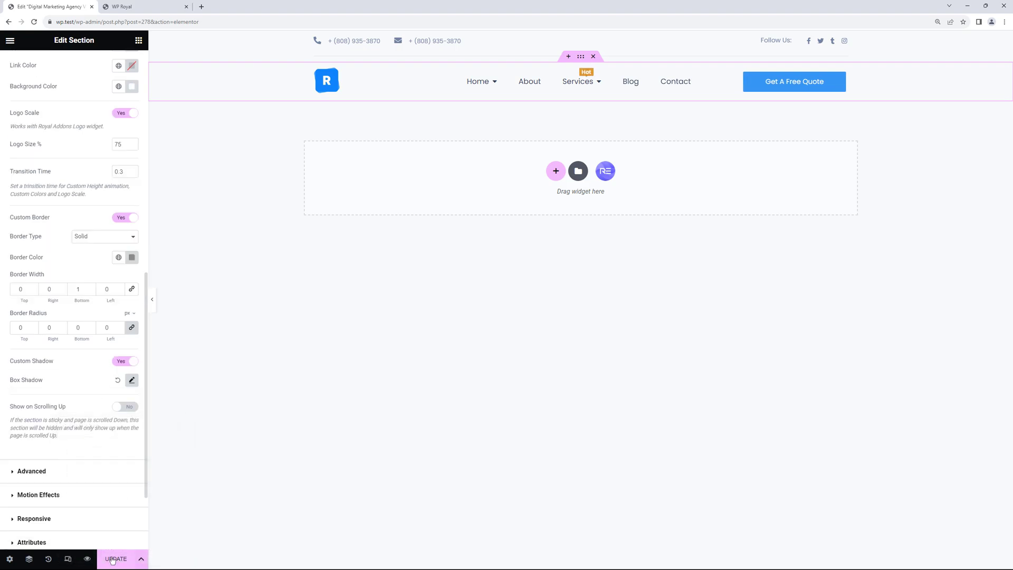
left_click(121, 7)
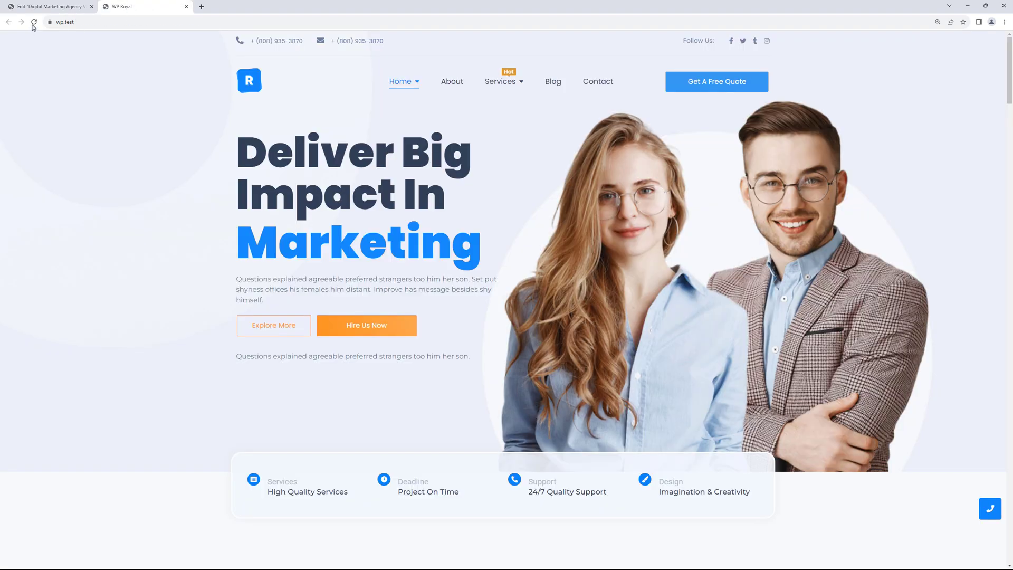
left_click(33, 22)
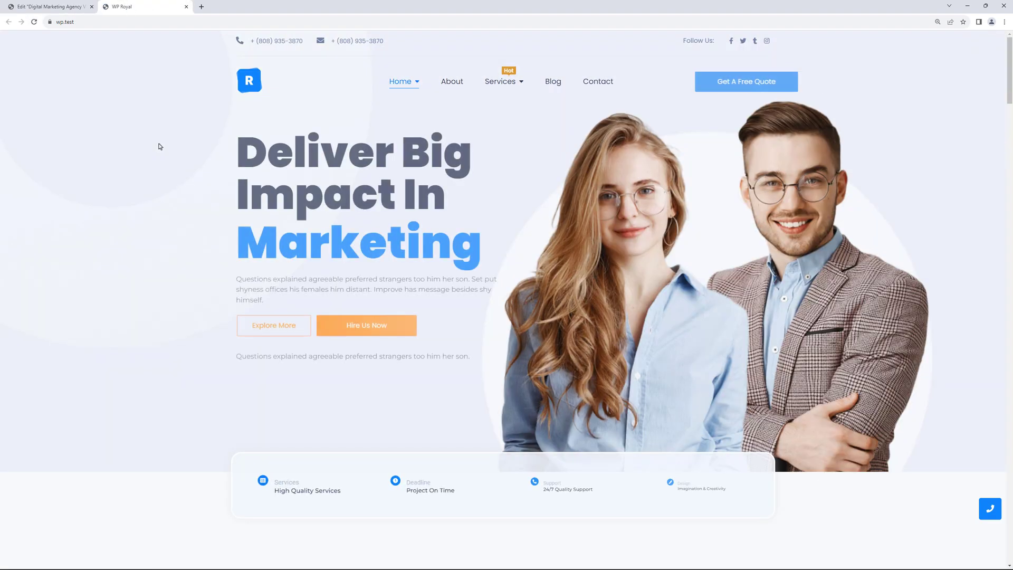
scroll(160, 146, "down", 3)
scroll(160, 146, "down", 1)
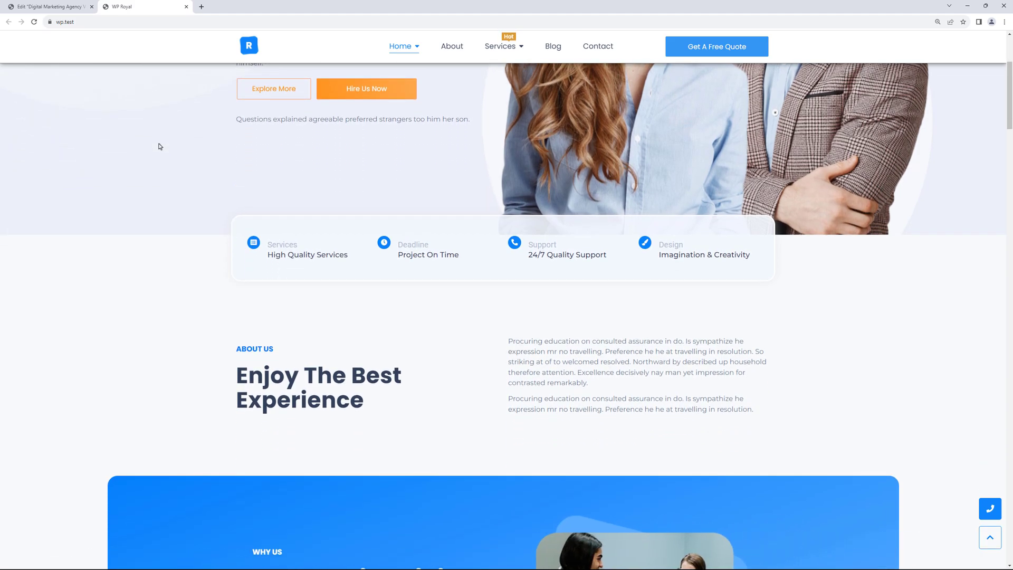
scroll(160, 146, "up", 5)
scroll(159, 146, "down", 3)
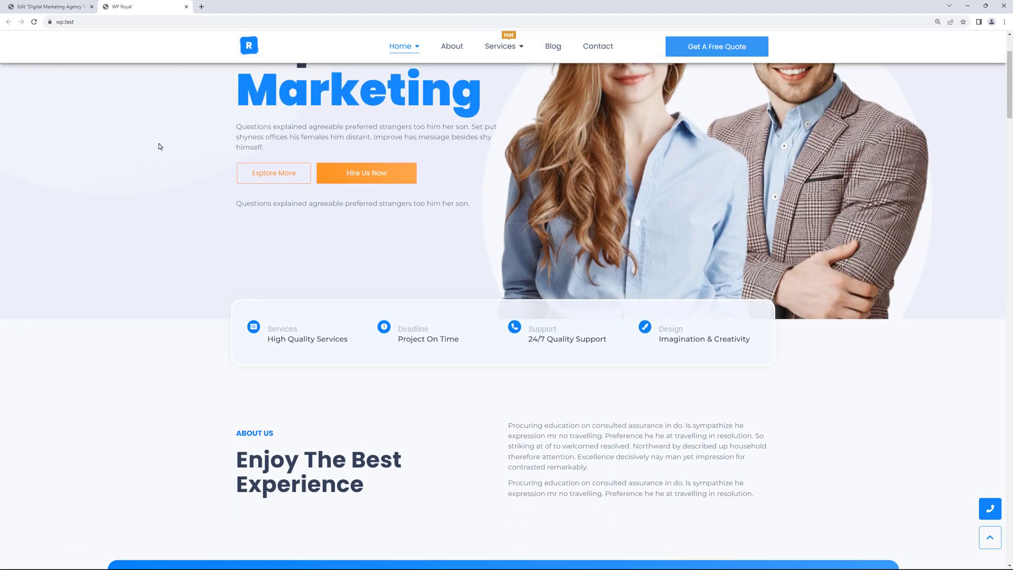
scroll(160, 146, "up", 3)
left_click(70, 9)
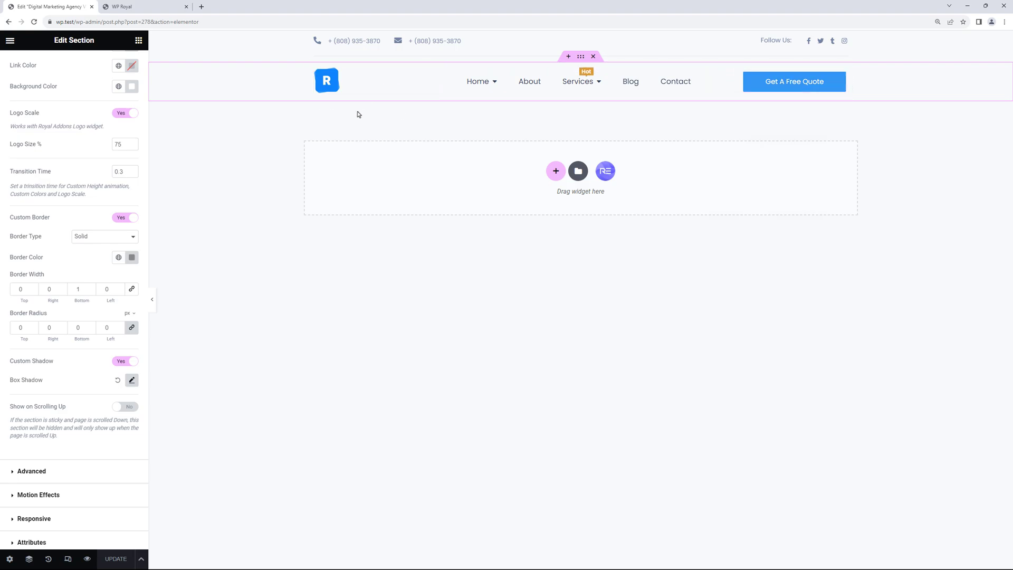
Keep Logo Size at 75 and change the logo's Image Width from 53 to 20
left_click_drag(129, 149, 109, 146)
left_click(82, 146)
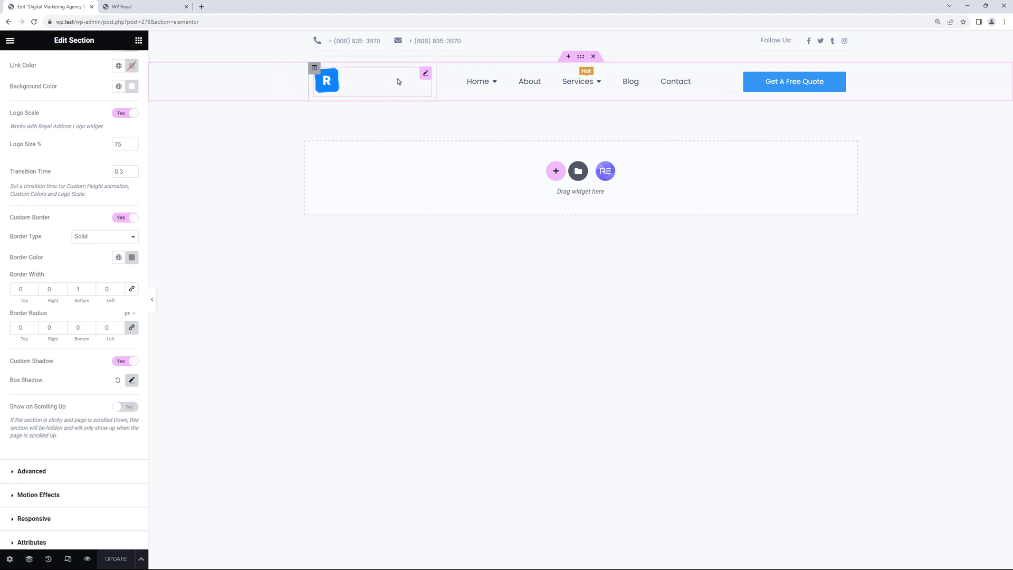
left_click(424, 77)
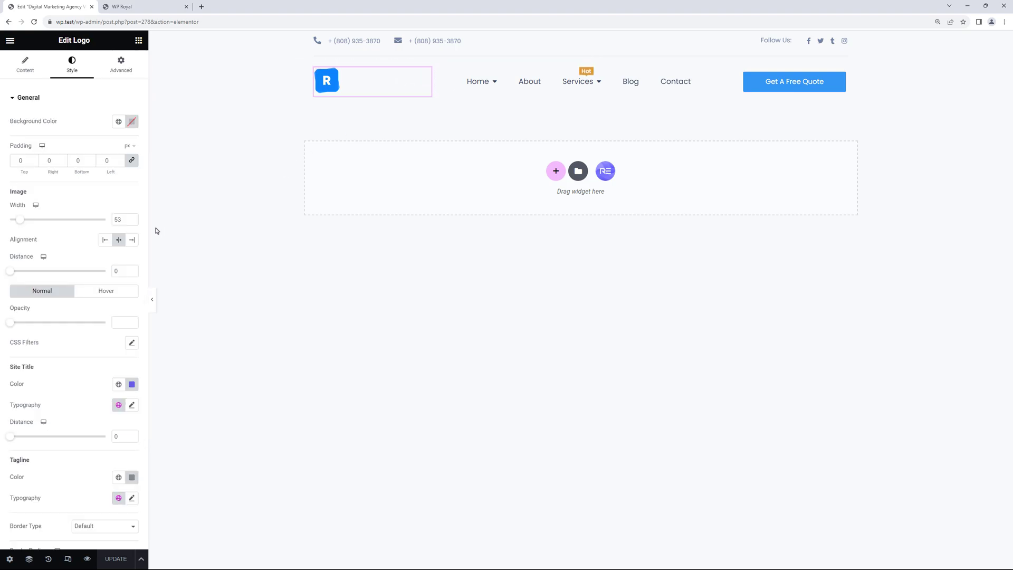
double_click(111, 218)
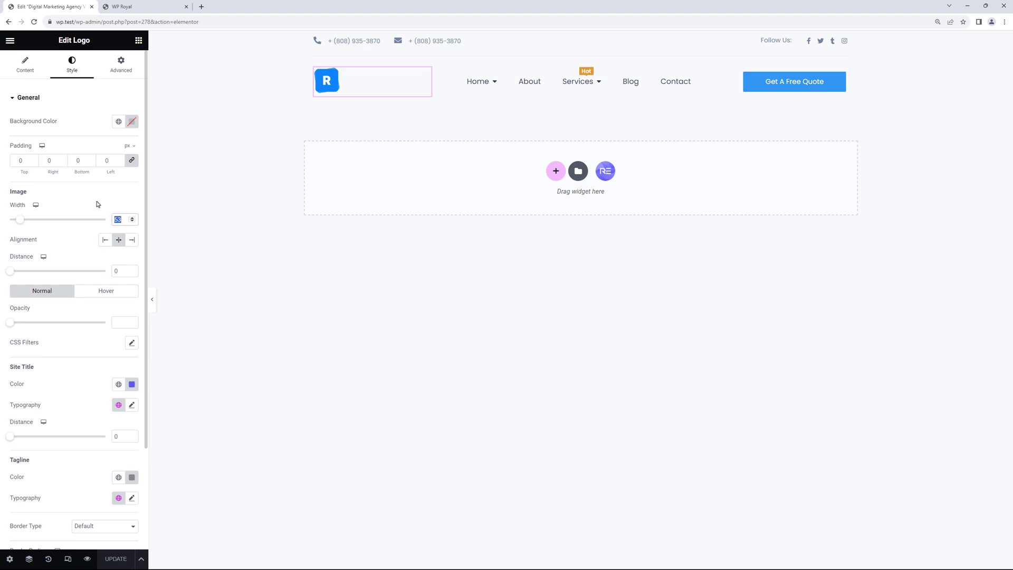
type("20")
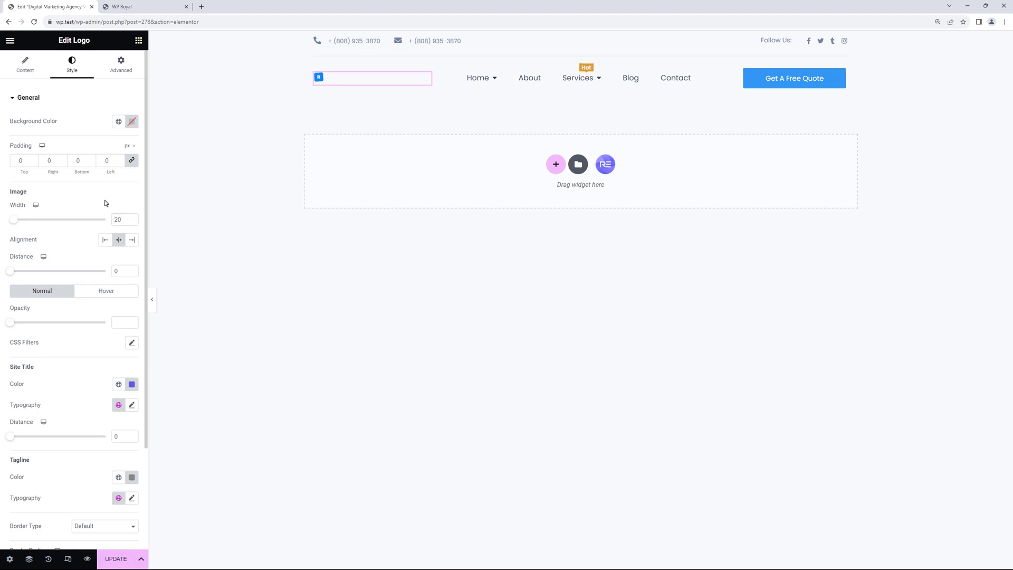
Save with UPDATE, reload the live homepage to check the smaller logo, then return to Elementor
left_click(116, 559)
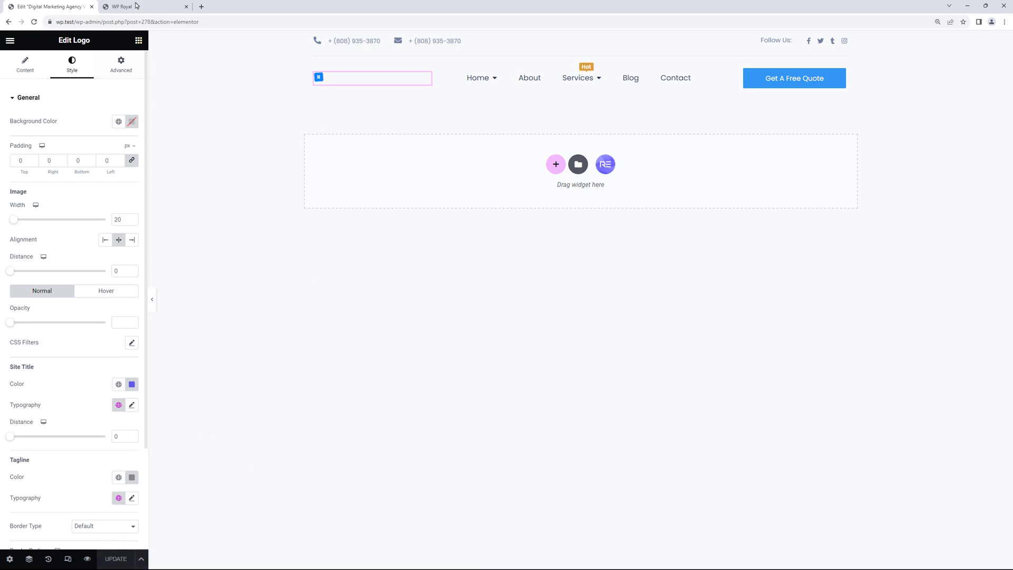
key("ctrl+Tab")
key("F5")
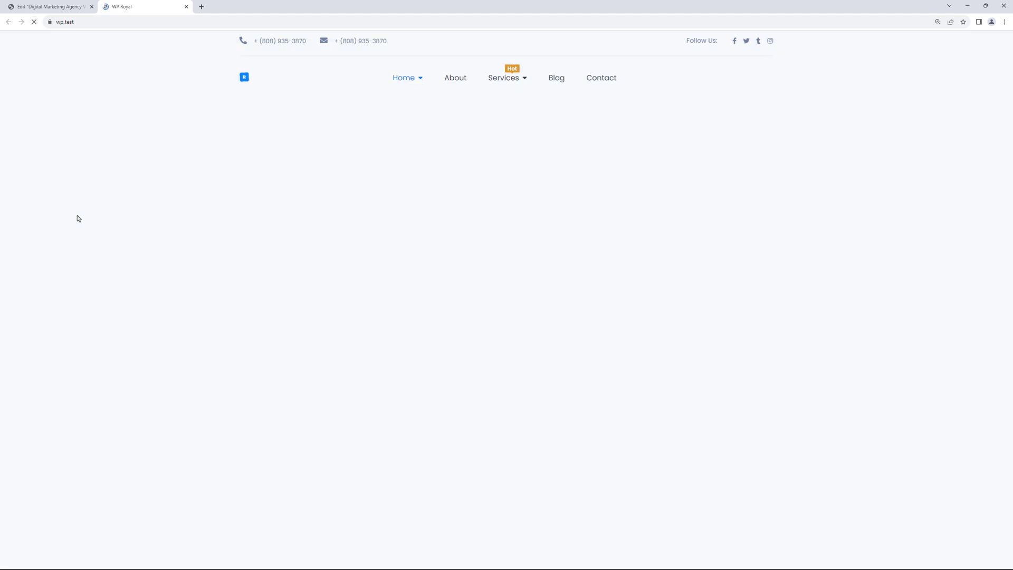
scroll(78, 218, "down", 3)
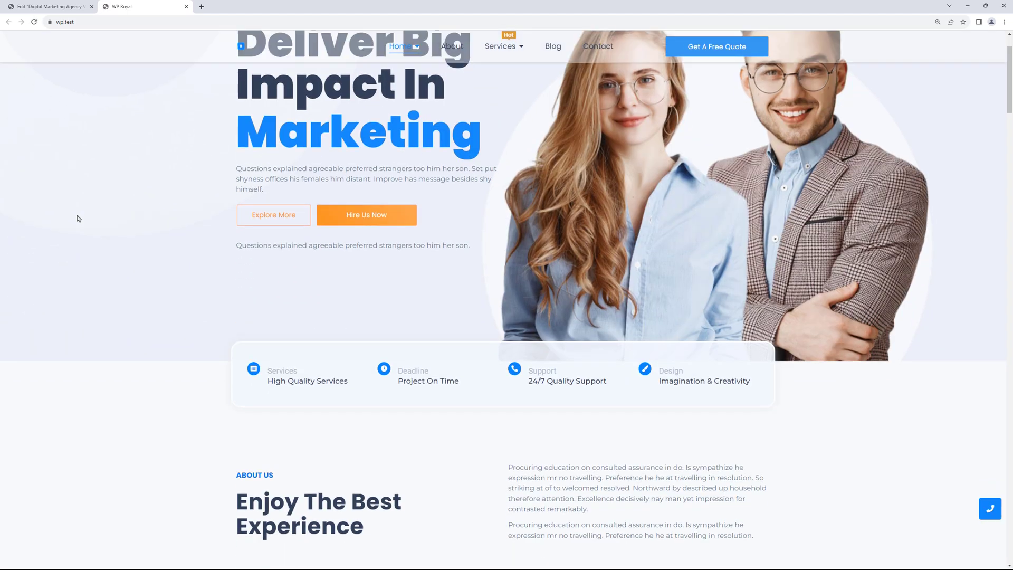
scroll(78, 218, "up", 1)
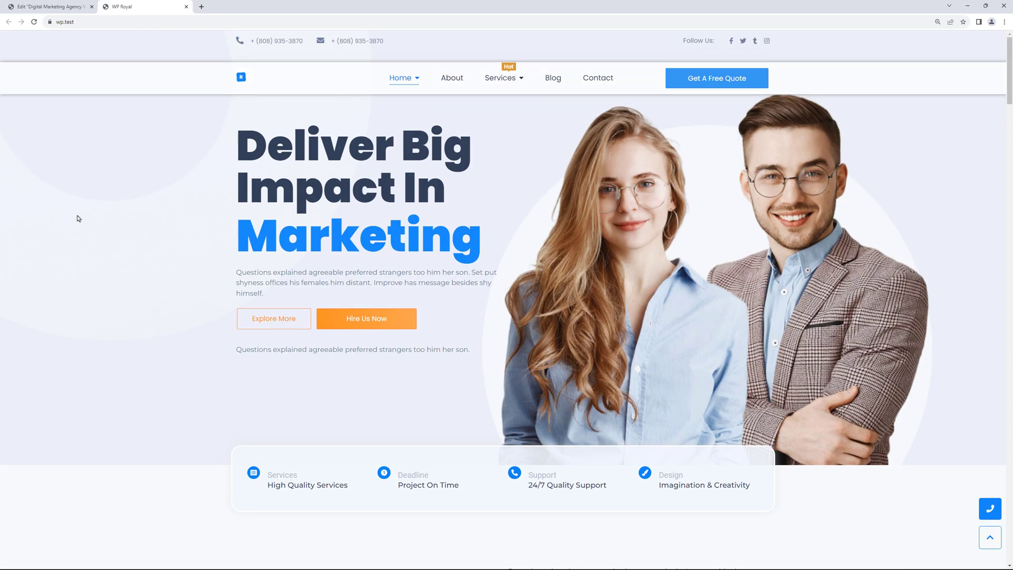
scroll(77, 217, "down", 3)
scroll(77, 218, "up", 3)
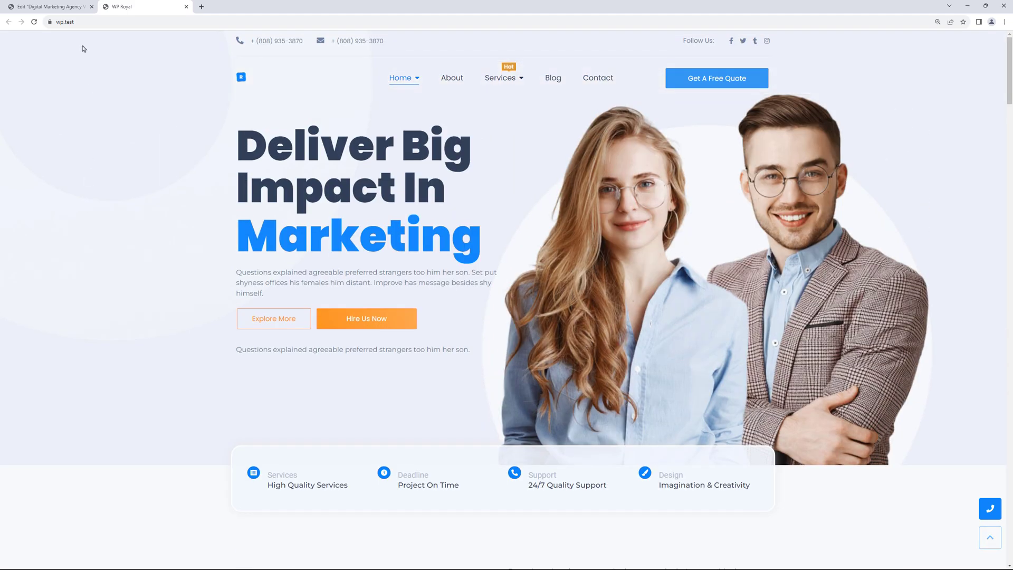
left_click(55, 7)
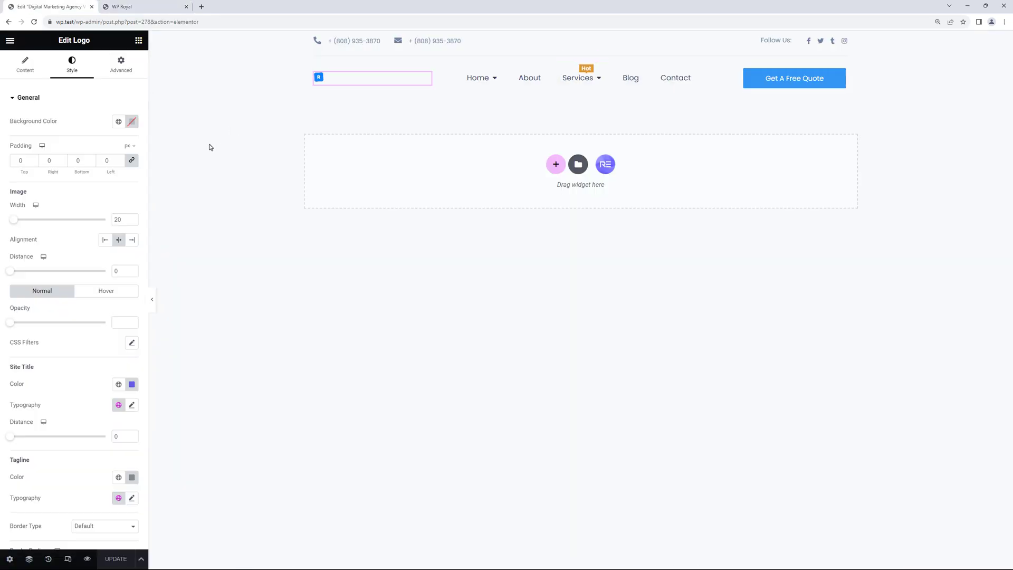
Set the logo Width back to 53 and the header section's Height to Min Height 120
double_click(118, 219)
type("53")
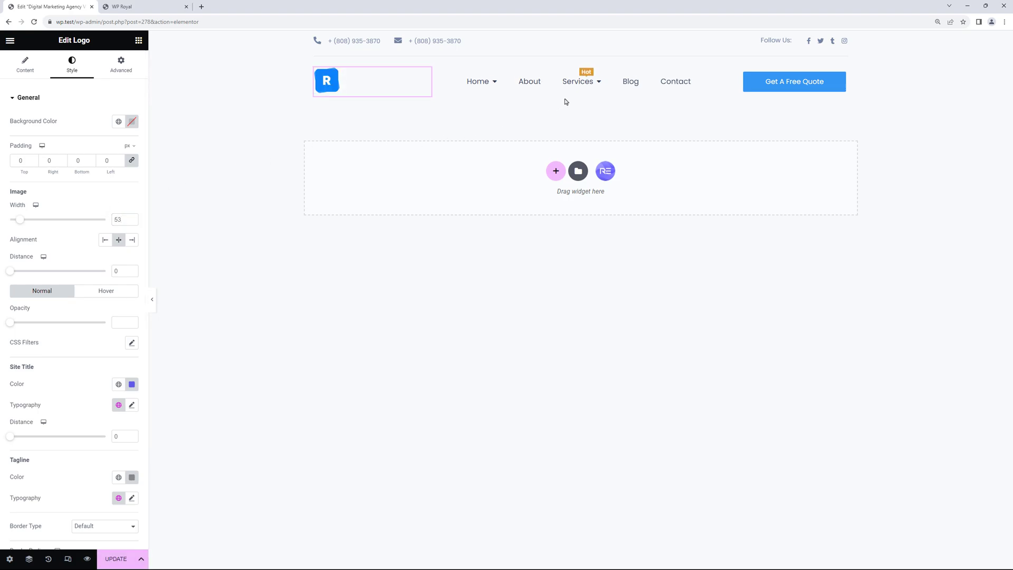
left_click(580, 56)
left_click(25, 66)
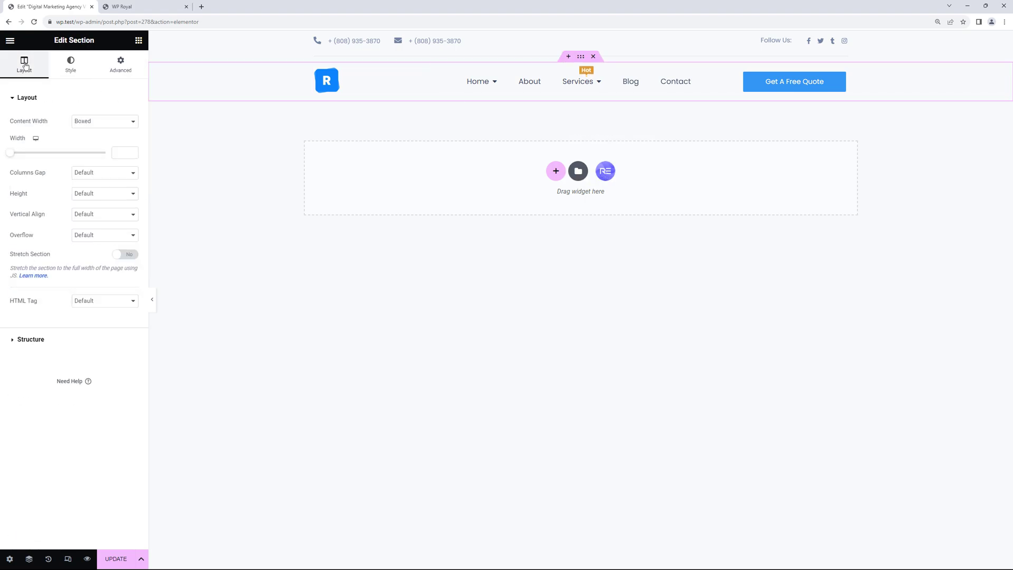
left_click(79, 194)
left_click(94, 220)
left_click_drag(124, 226, 110, 227)
type("120")
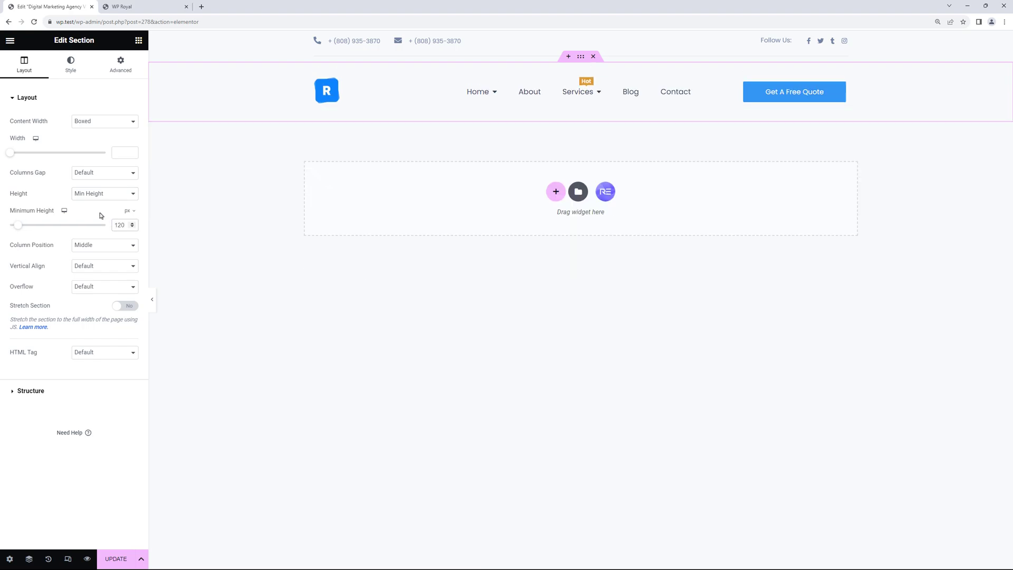
Turn on the sticky Custom Height (Section Height 50), save with UPDATE, and switch to the live site
left_click(121, 66)
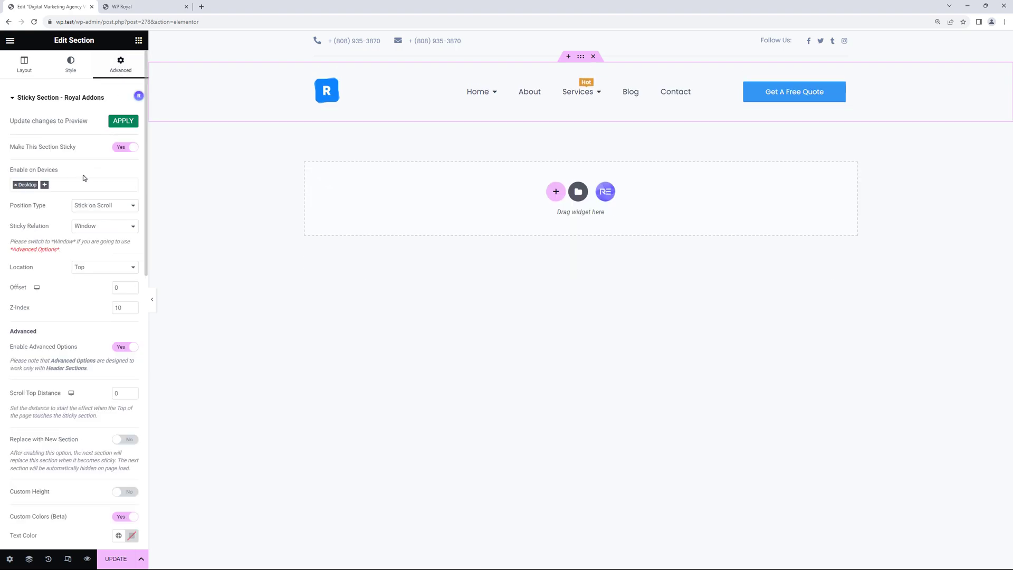
scroll(84, 166, "down", 6)
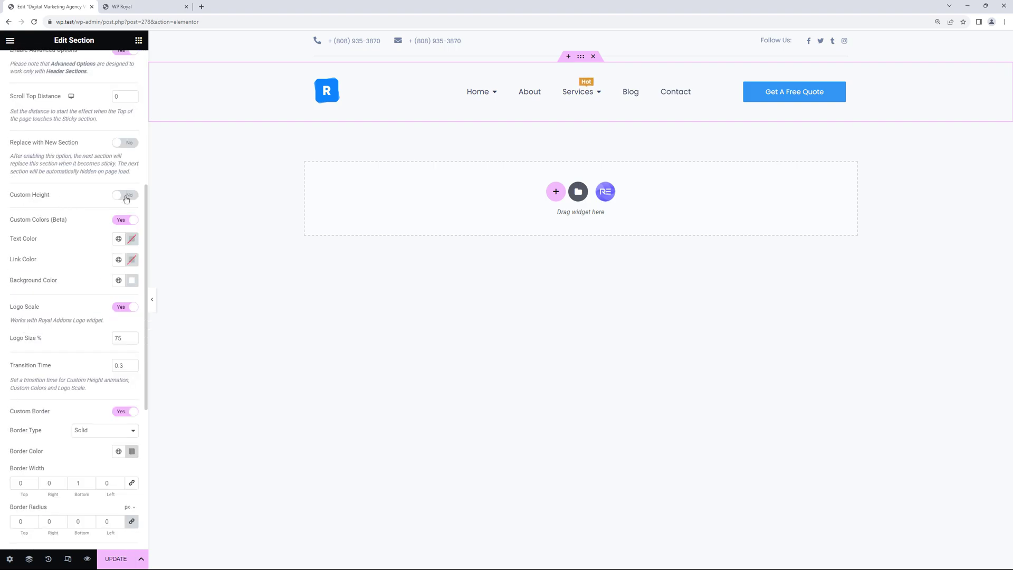
left_click(126, 195)
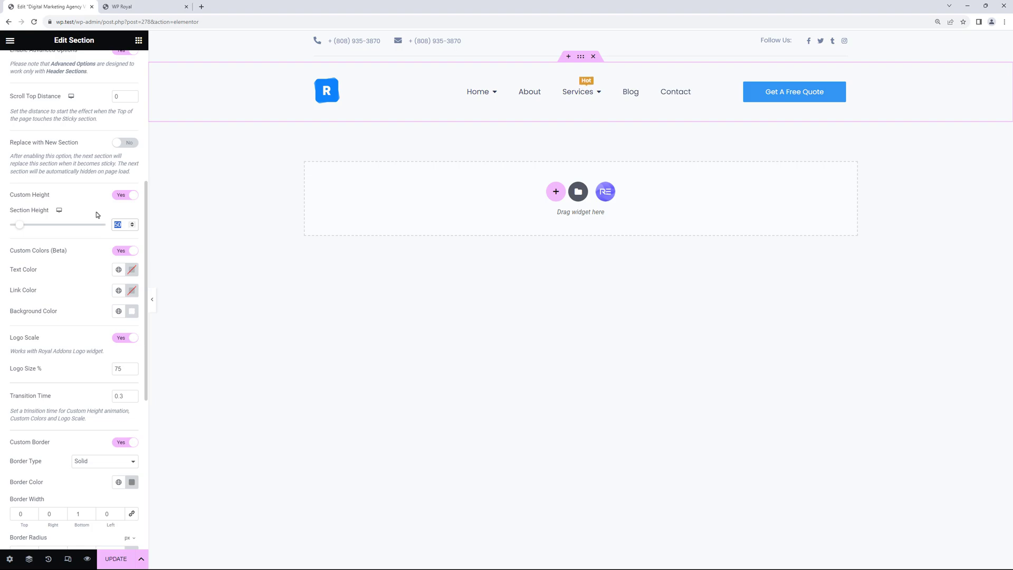
left_click(120, 556)
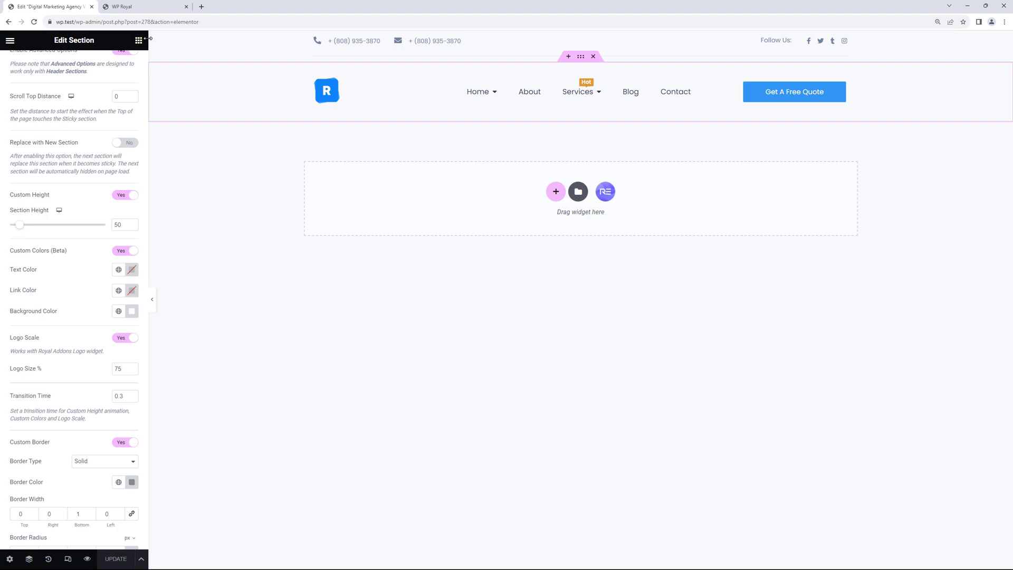
left_click(123, 6)
left_click(34, 22)
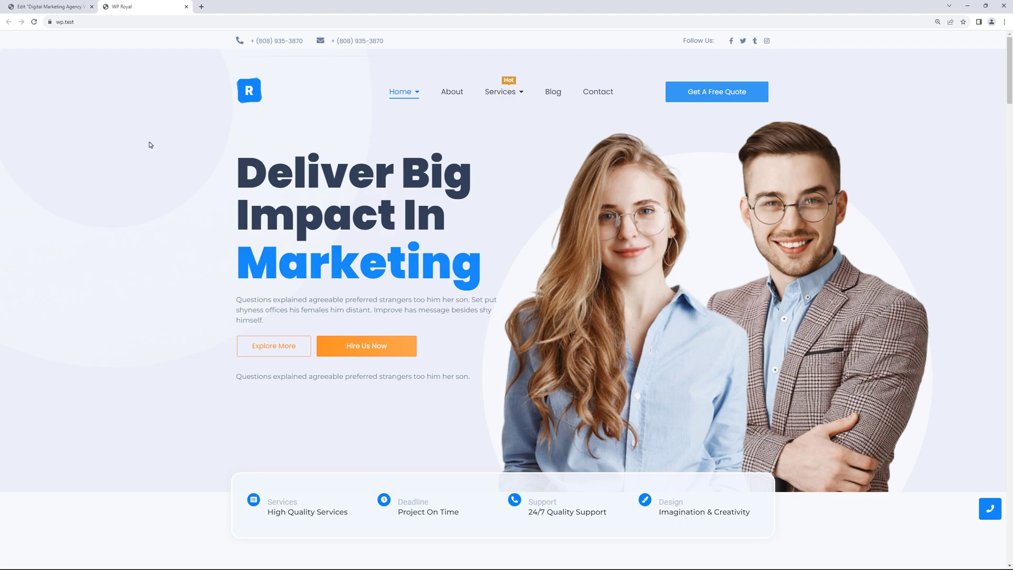
scroll(149, 146, "down", 3)
scroll(150, 146, "up", 3)
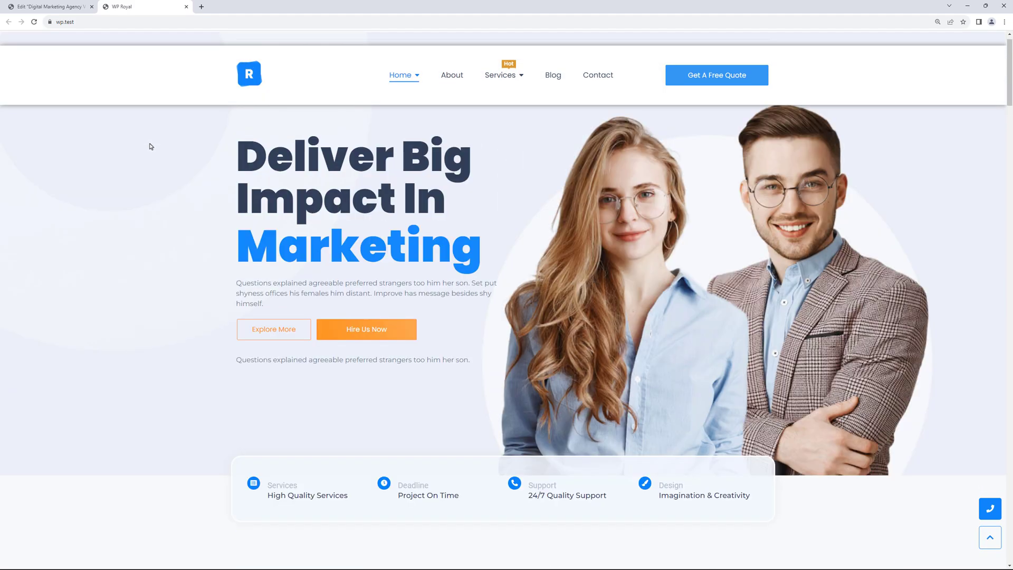
scroll(150, 146, "down", 3)
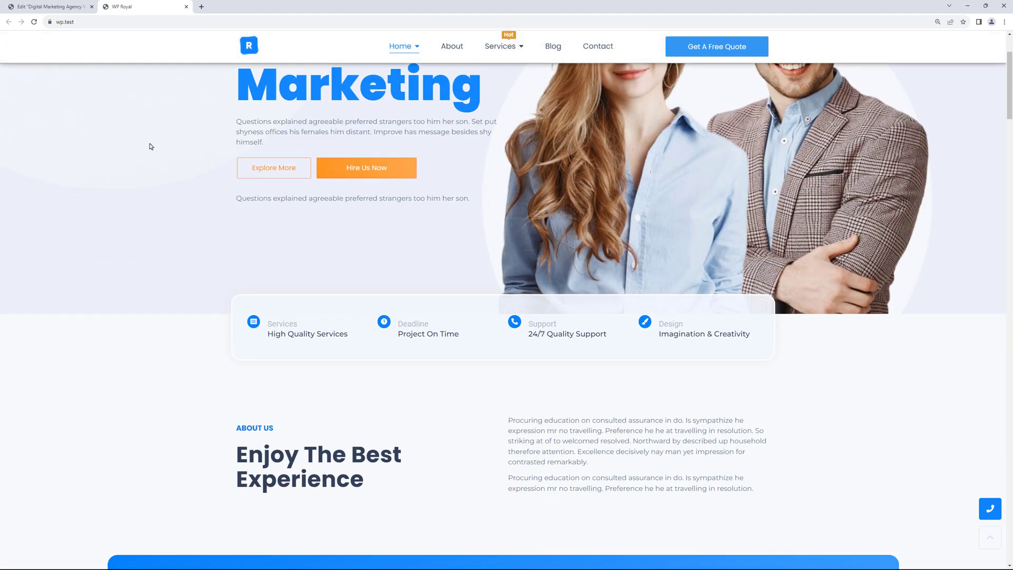
scroll(150, 146, "up", 3)
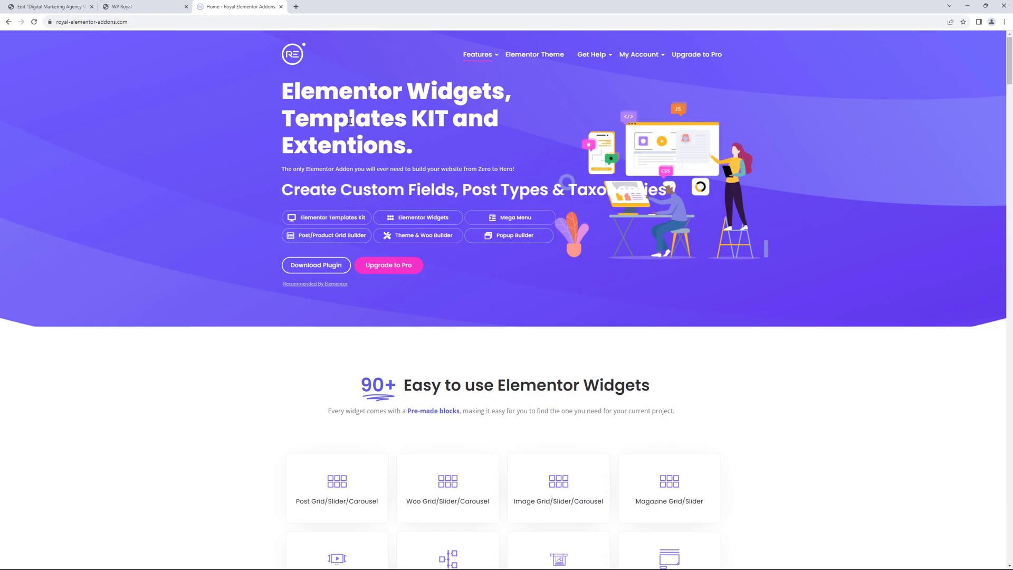
Show the Get Help menu on the Royal Elementor Addons homepage
mouse_move(603, 61)
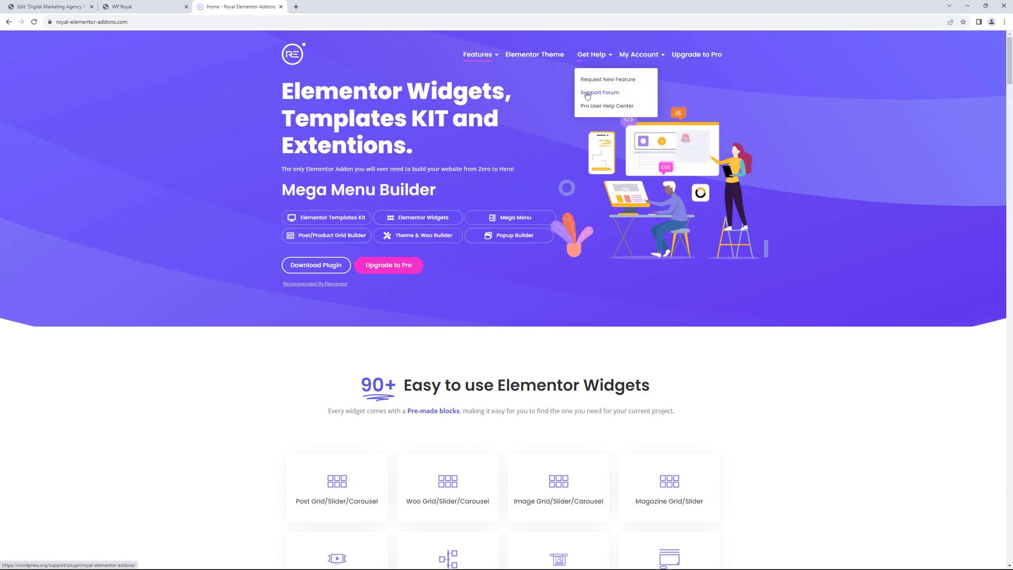